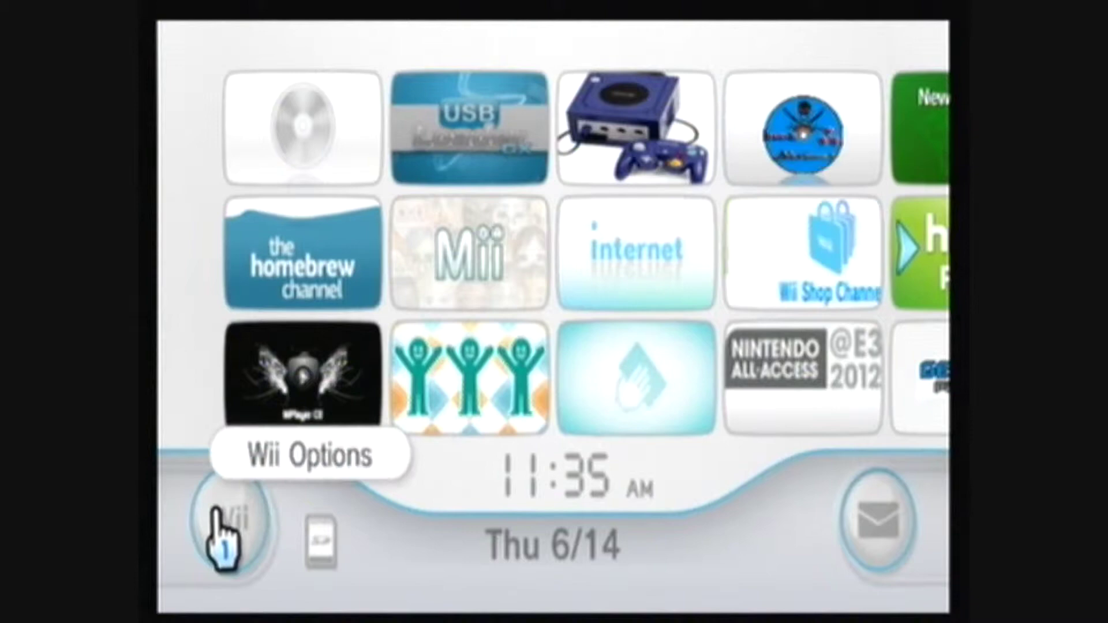
# Step: Bring up Wii Options with Data Management and Wii Settings from the Wii Menu
pyautogui.click(222, 528)
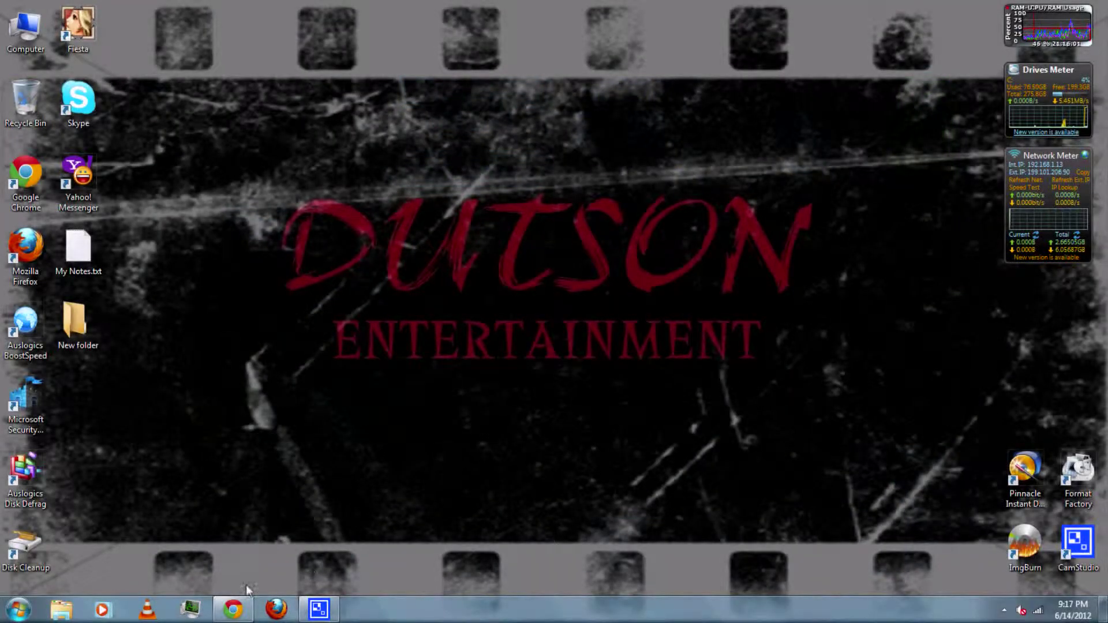
# Step: Download HMN_Wii_Theme_Pack.rar from its MediaFire page in Chrome
pyautogui.click(233, 611)
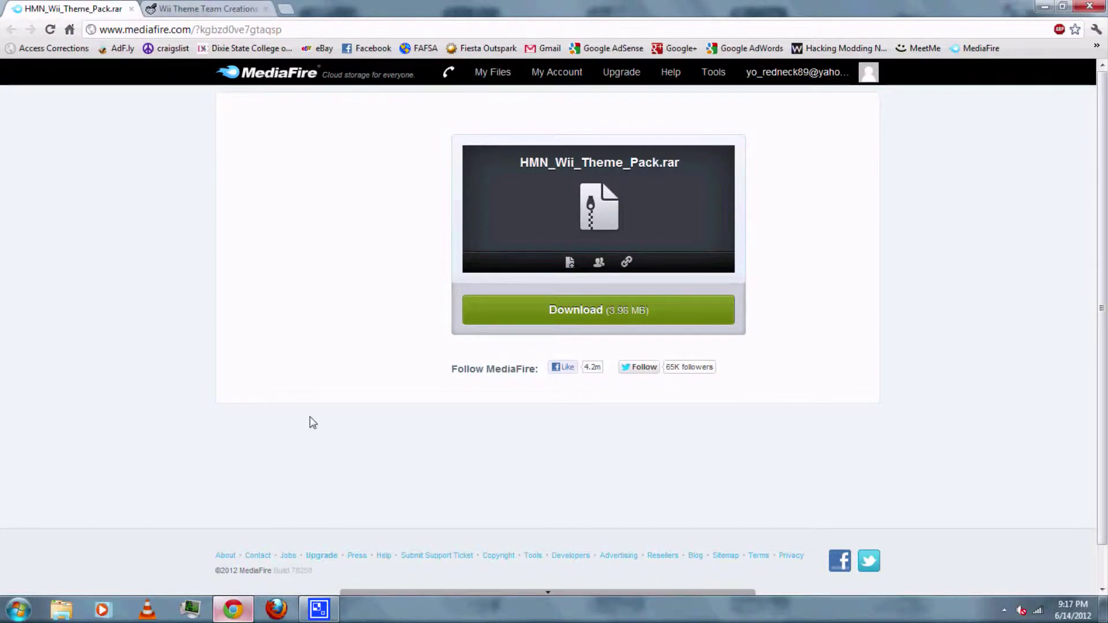
pyautogui.click(578, 320)
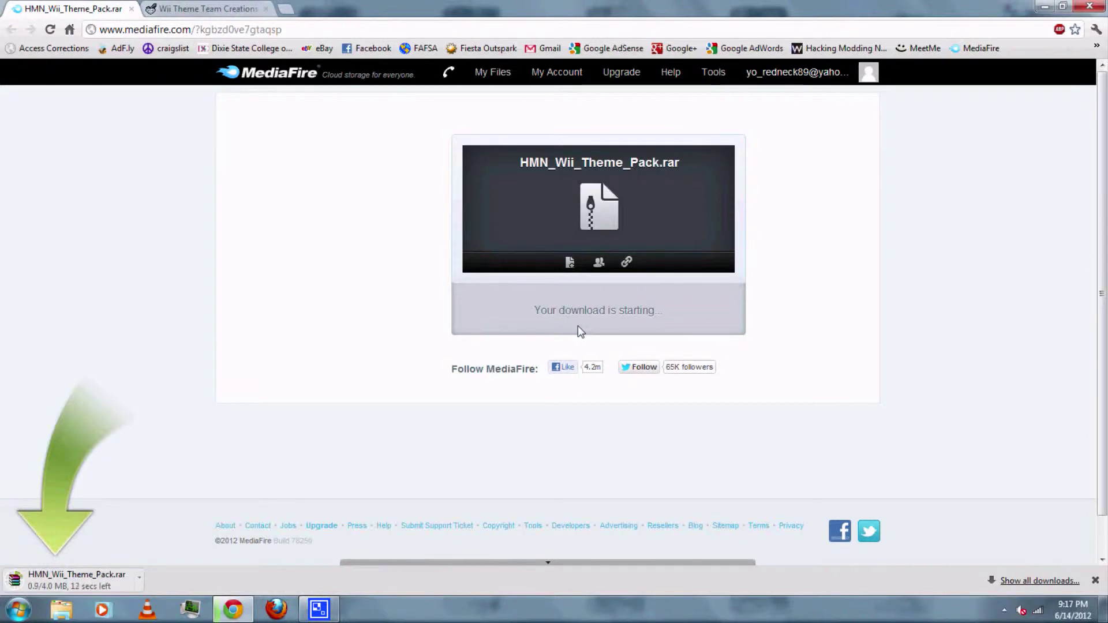
# Step: In the Wii Theme Team Creations thread, reveal the DarkWii White preview and highlight its NTSC, PAL, JAP links
pyautogui.click(198, 7)
pyautogui.scroll(-3, 290, 311)
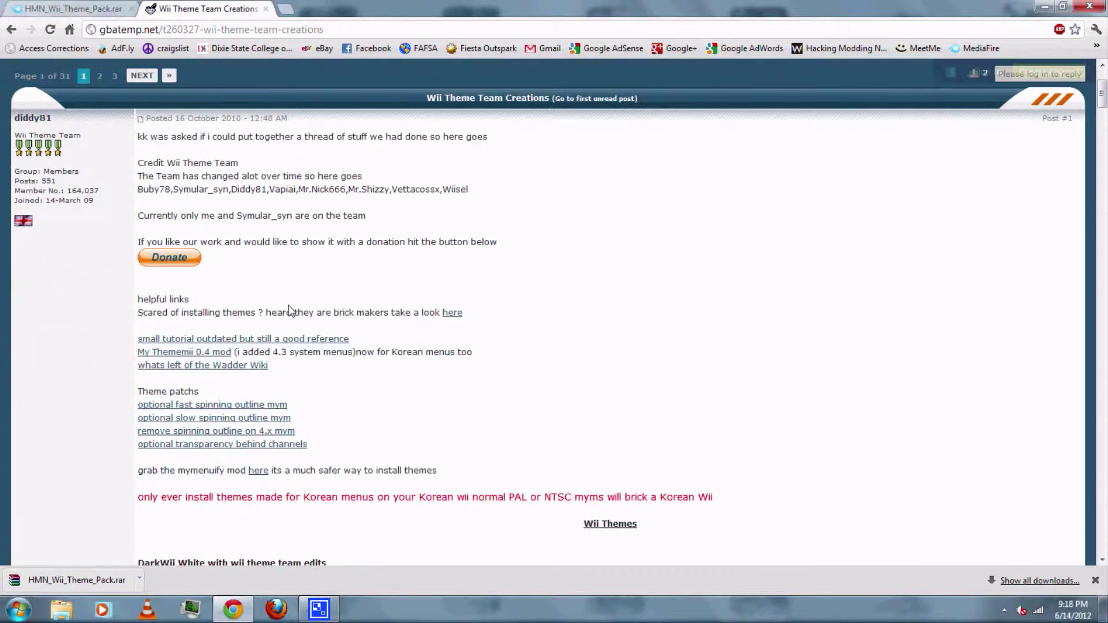
pyautogui.scroll(-5, 291, 312)
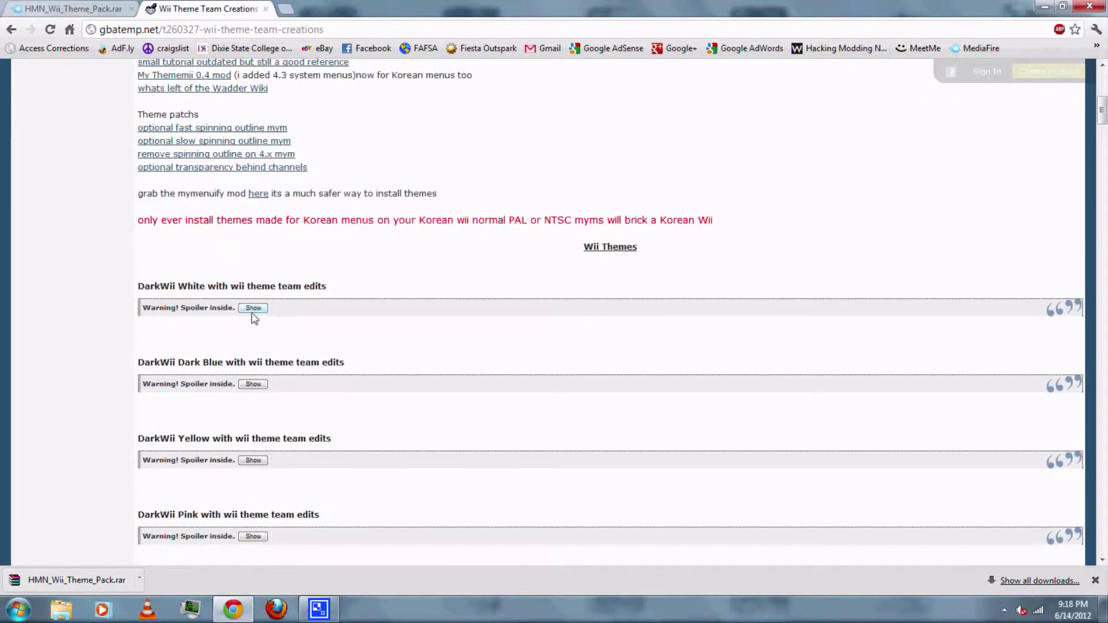
pyautogui.click(254, 307)
pyautogui.scroll(-4, 229, 321)
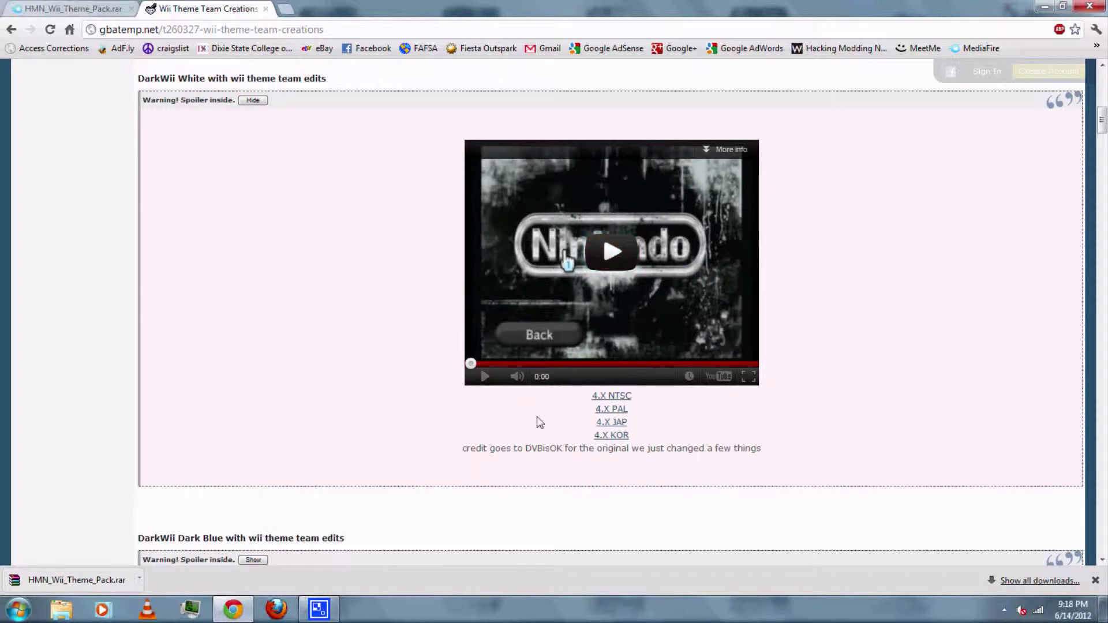
pyautogui.moveTo(603, 396); pyautogui.dragTo(470, 439)
pyautogui.click(447, 433)
# Step: Reveal the Wii OS Leopard preview, highlight its 3.2 NTSC and 3.2 PAL links, and scroll further down
pyautogui.scroll(-3, 285, 355)
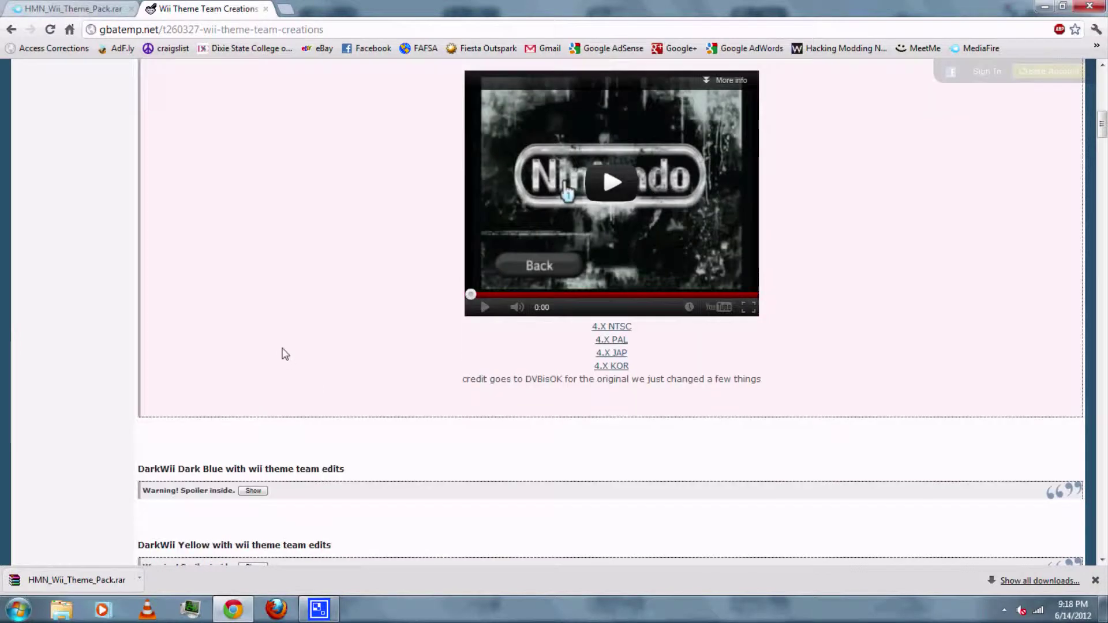
pyautogui.scroll(-4, 269, 356)
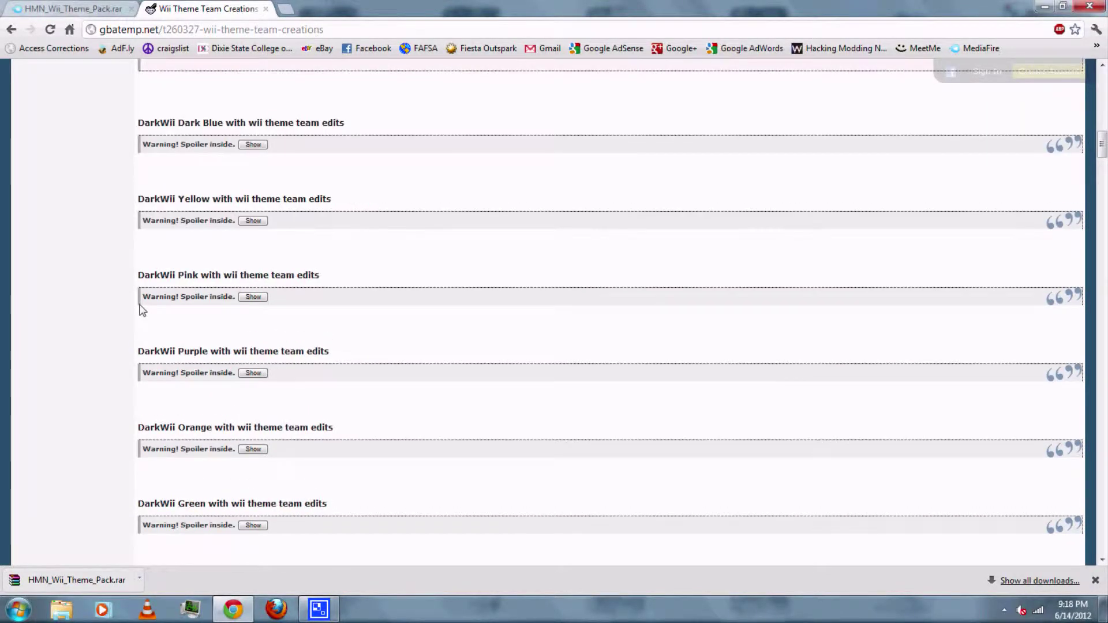
pyautogui.scroll(-6, 139, 306)
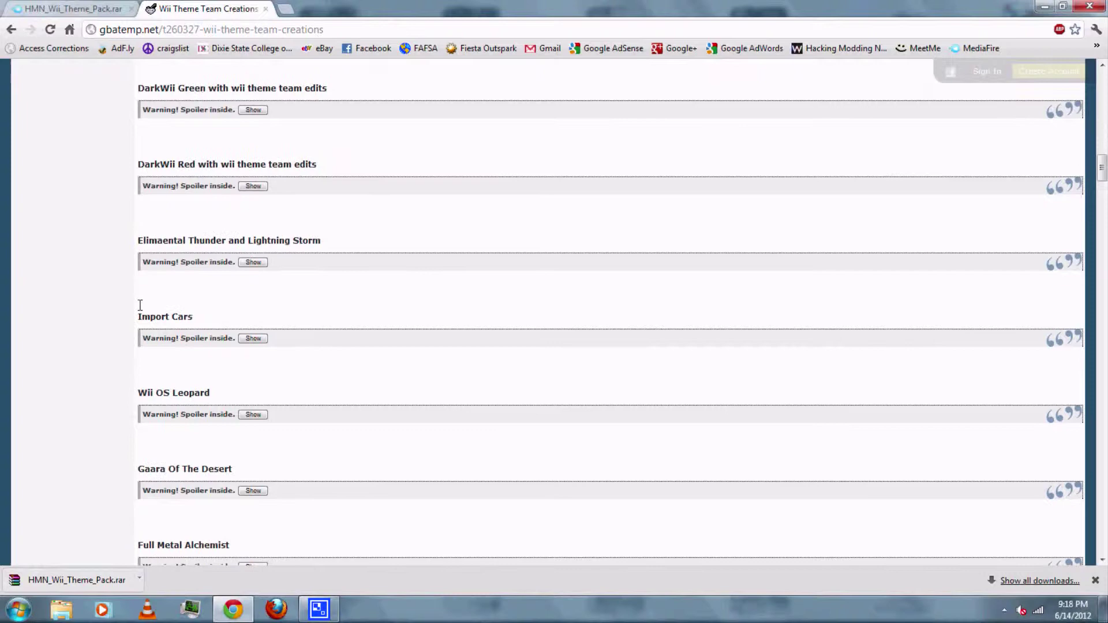
pyautogui.click(254, 346)
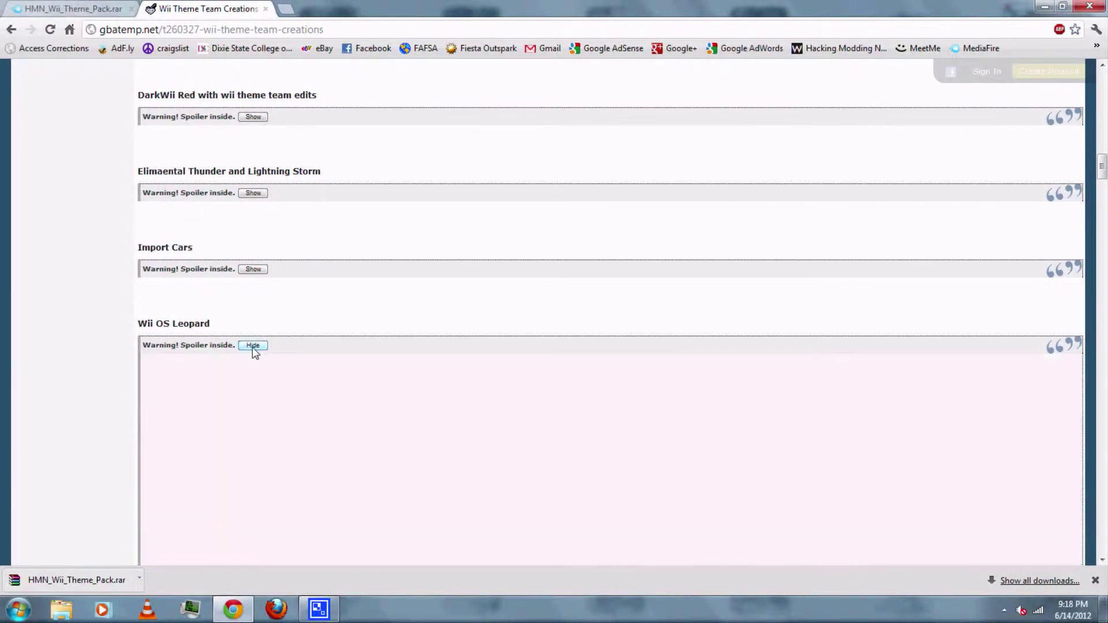
pyautogui.scroll(-4, 221, 366)
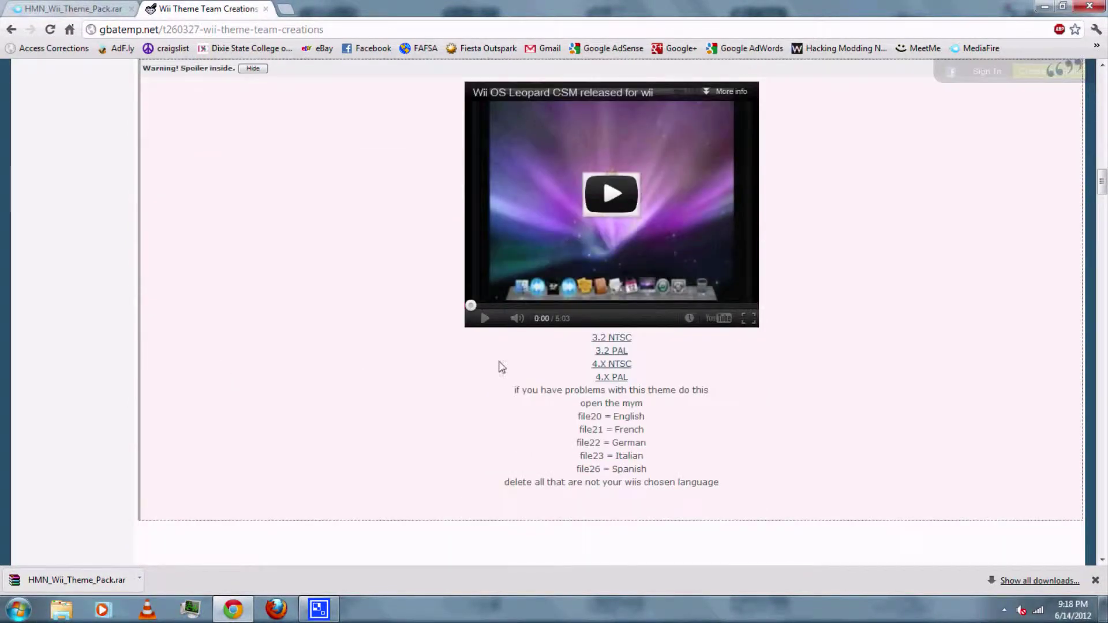
pyautogui.moveTo(592, 337); pyautogui.dragTo(622, 348)
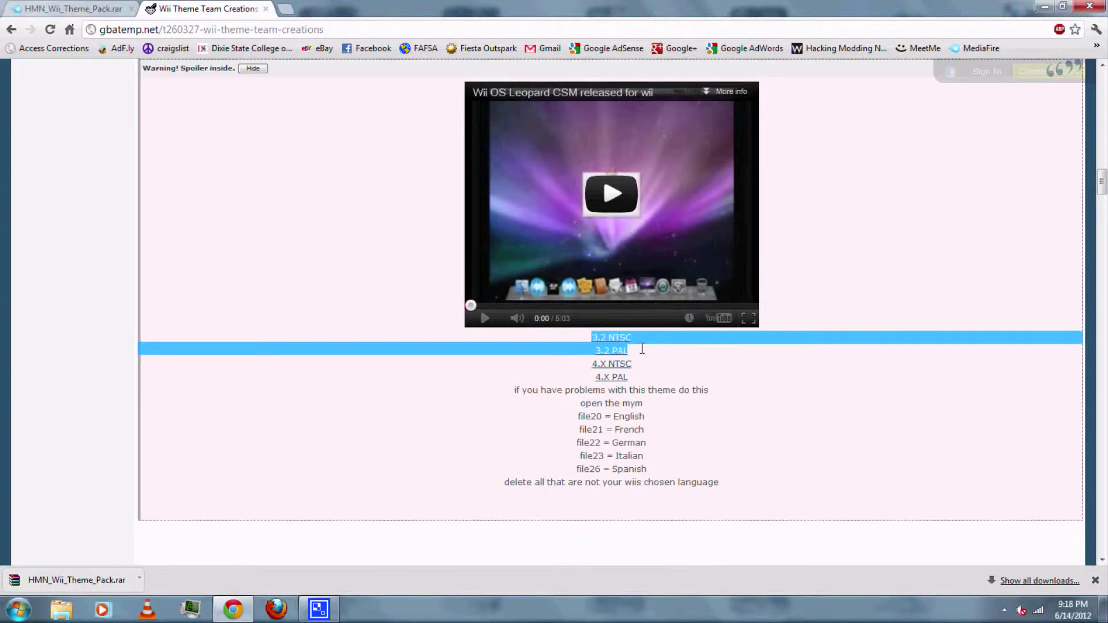
pyautogui.click(353, 385)
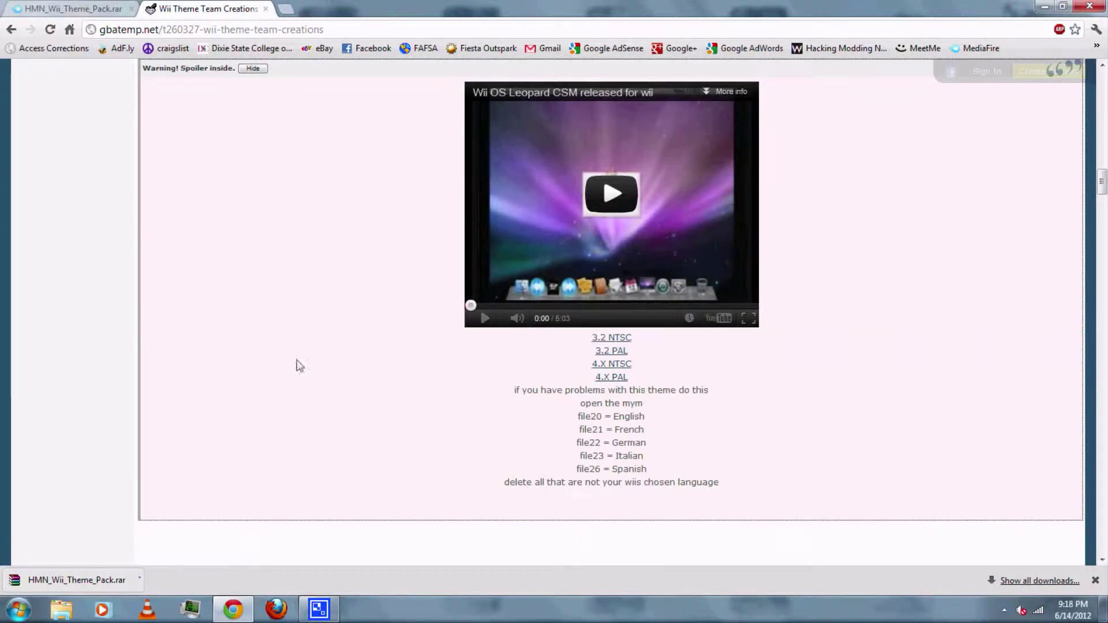
pyautogui.scroll(-8, 299, 365)
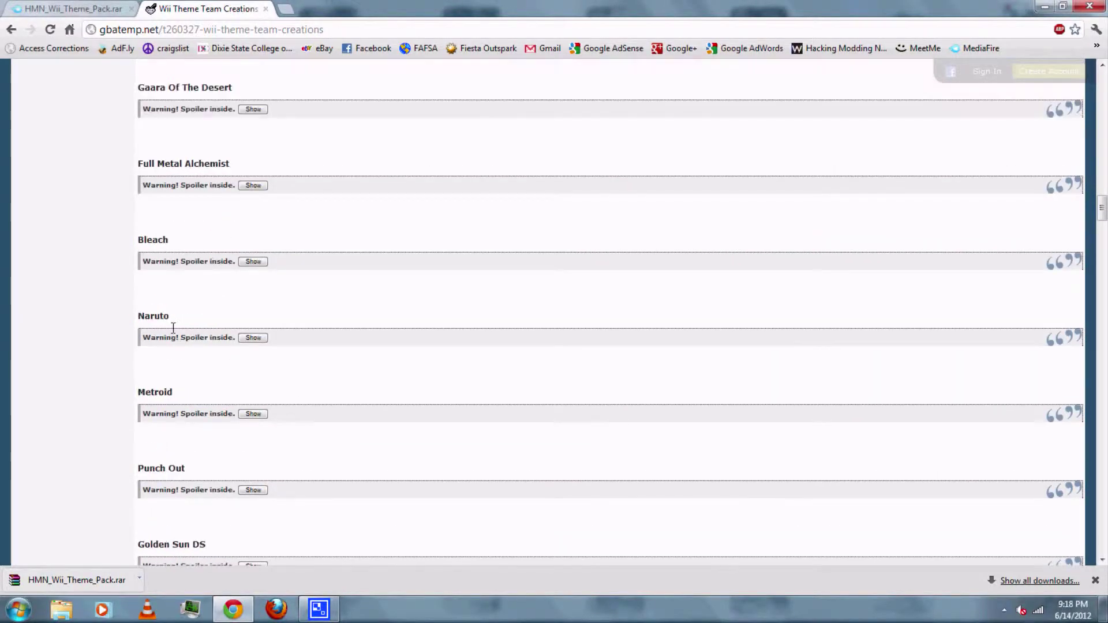
pyautogui.scroll(-4, 173, 328)
pyautogui.scroll(-2, 174, 332)
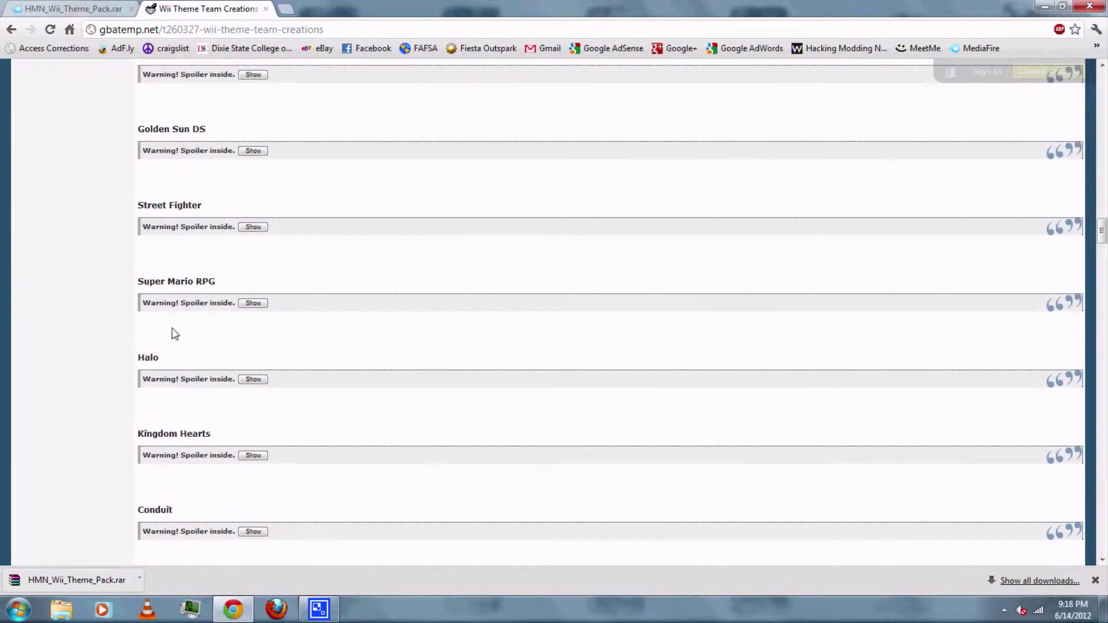
pyautogui.scroll(-6, 175, 334)
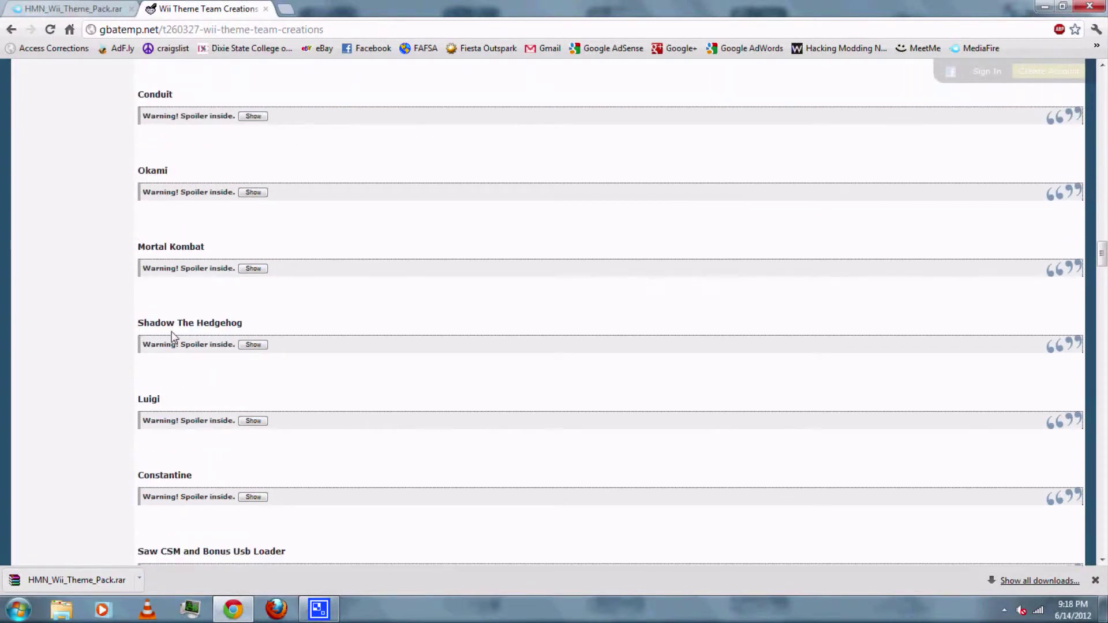
pyautogui.scroll(-6, 172, 338)
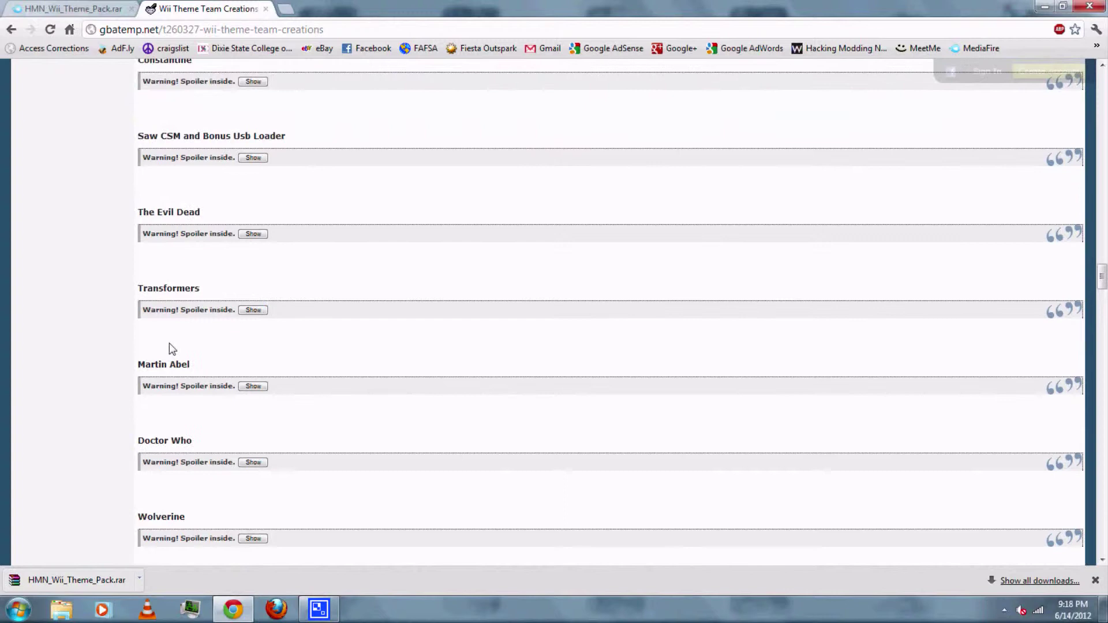
pyautogui.scroll(-5, 169, 344)
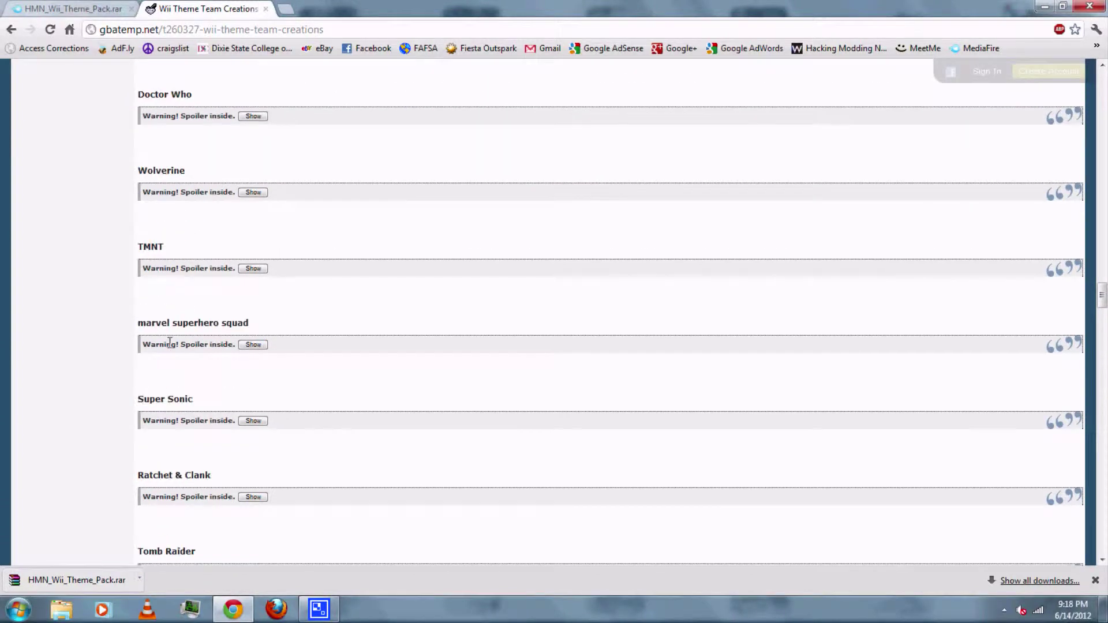
pyautogui.scroll(-5, 170, 343)
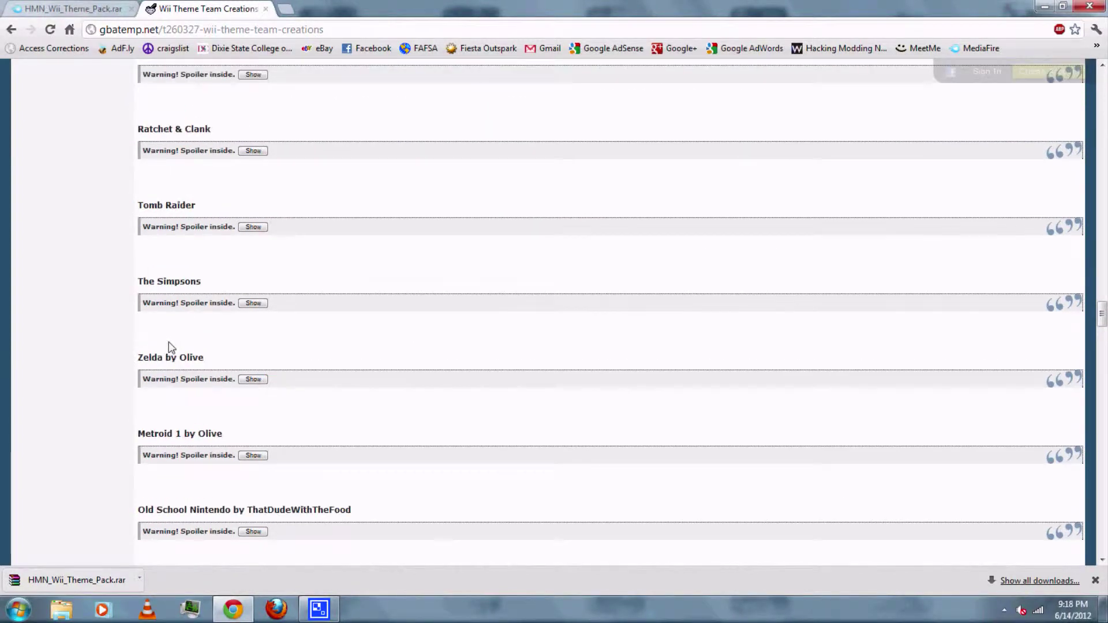
# Step: Reveal the Zelda by Olive theme preview and highlight its Any Wii link
pyautogui.scroll(-1, 171, 347)
pyautogui.click(244, 312)
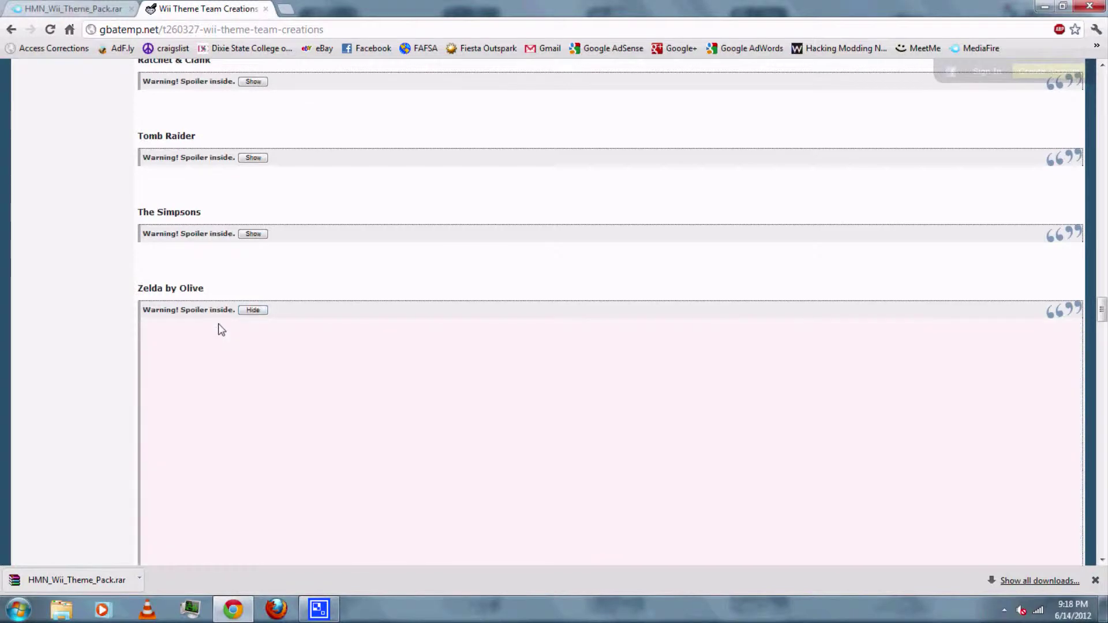
pyautogui.scroll(-2, 217, 325)
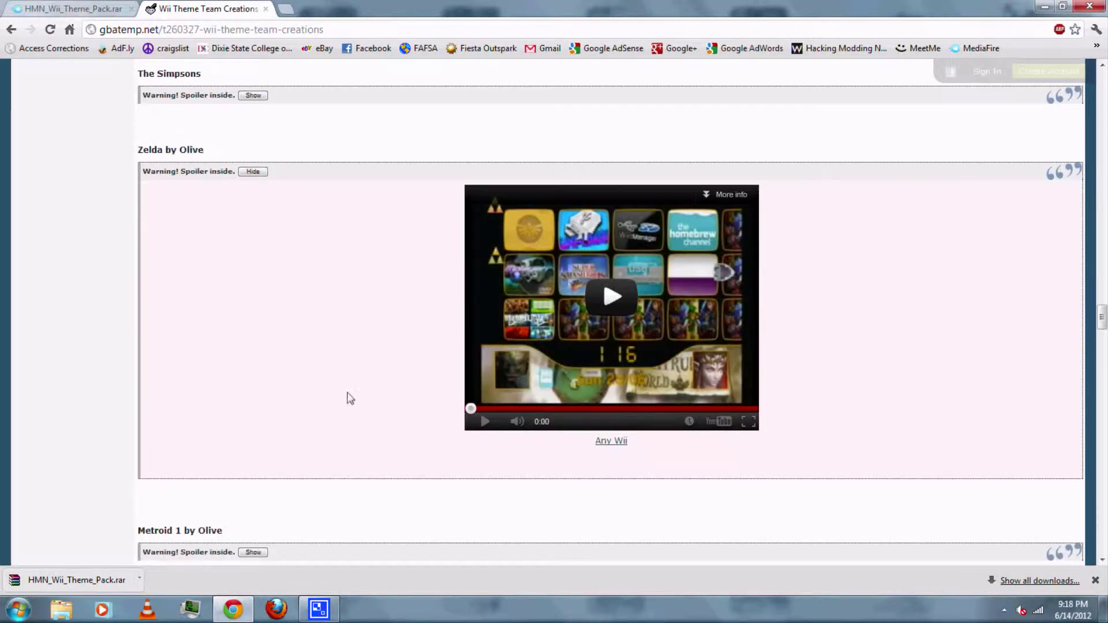
pyautogui.moveTo(583, 444); pyautogui.dragTo(636, 440)
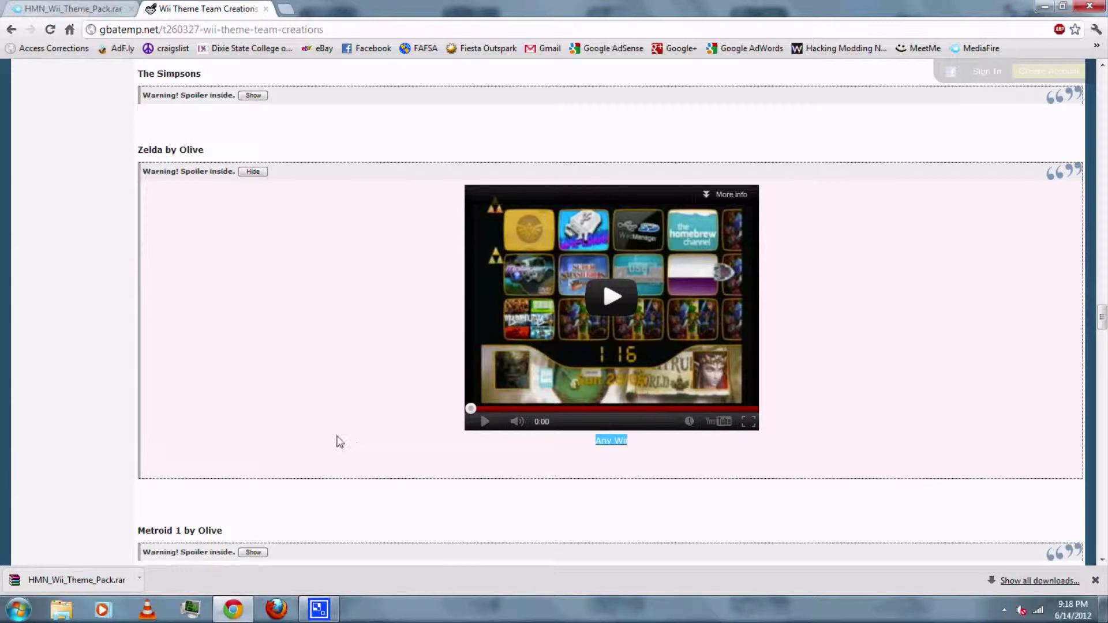
pyautogui.click(336, 412)
pyautogui.scroll(-7, 225, 399)
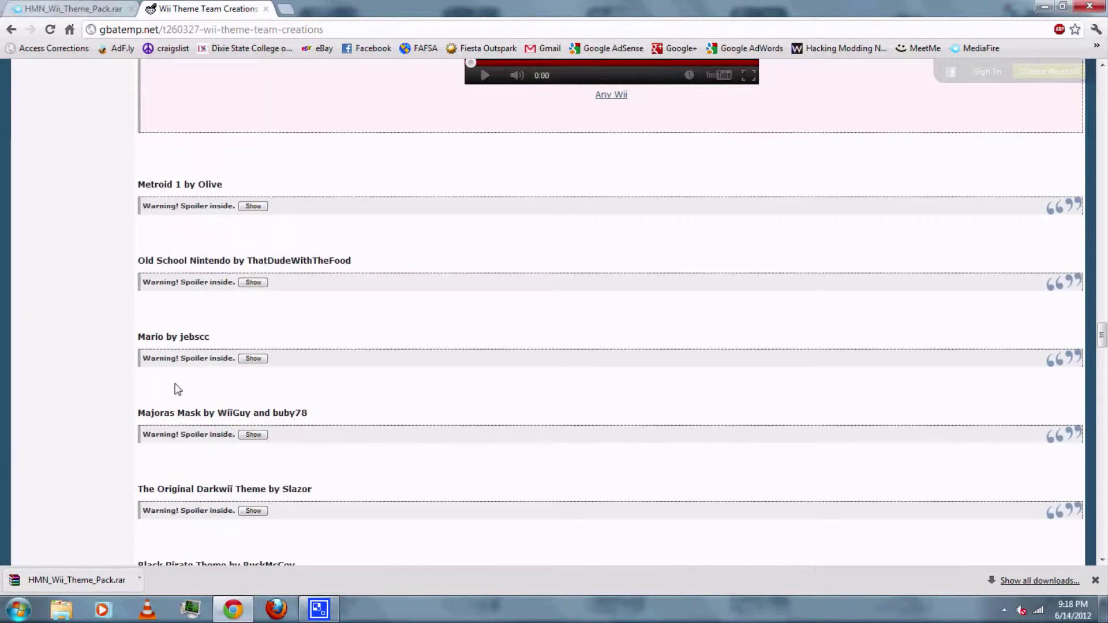
pyautogui.scroll(-3, 175, 384)
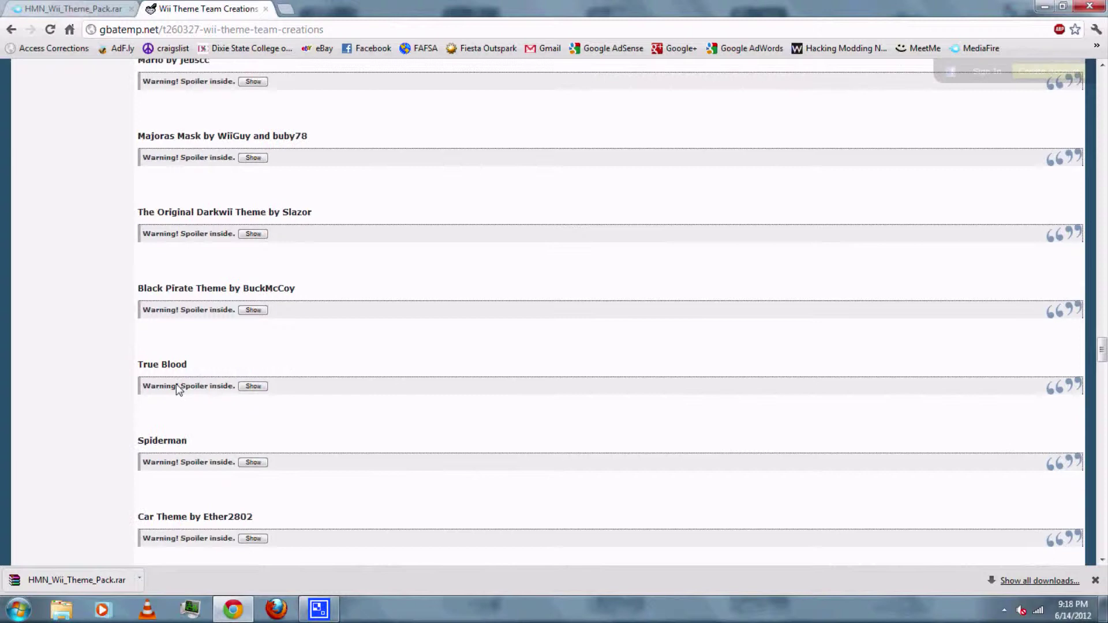
# Step: Reveal the Black Pirate Theme preview, play and pause its video, and follow the 4.X link
pyautogui.click(253, 310)
pyautogui.scroll(-2, 233, 352)
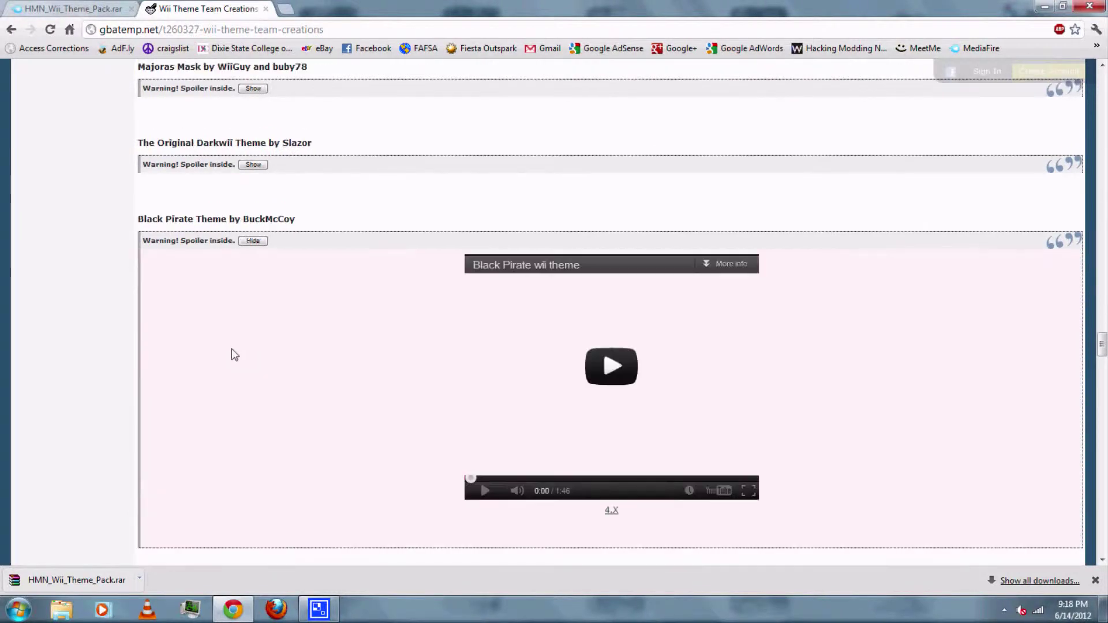
pyautogui.click(611, 295)
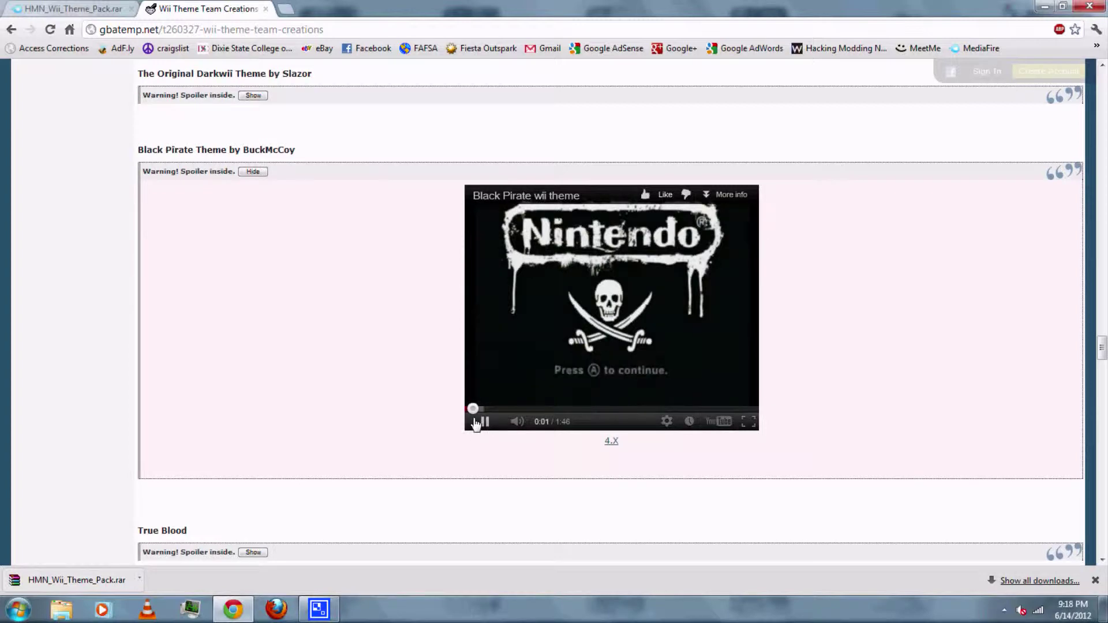
pyautogui.click(477, 425)
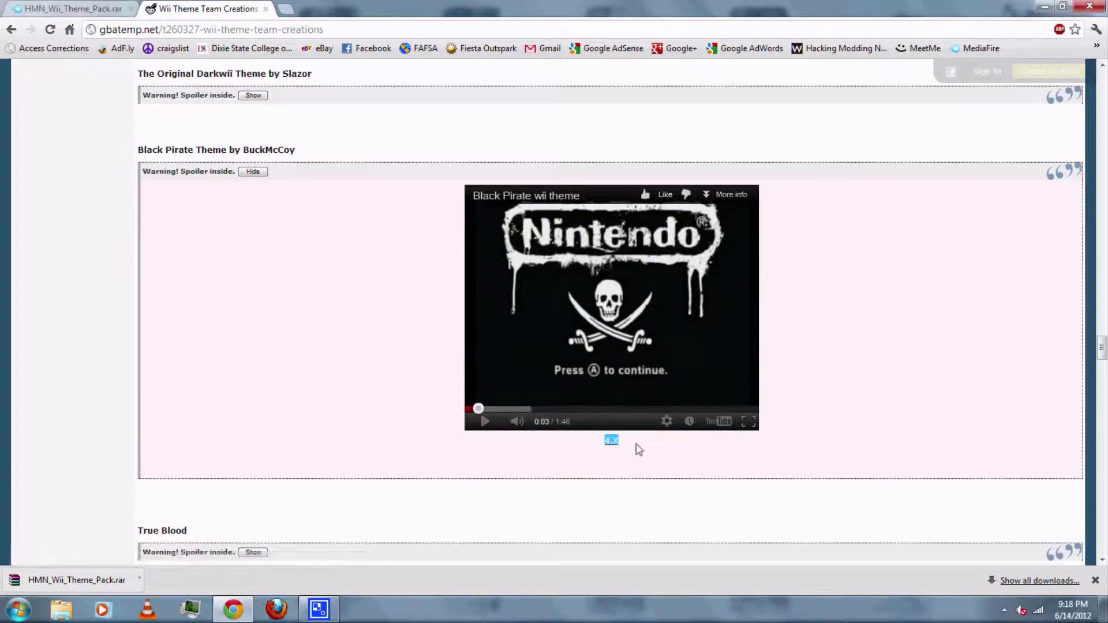
pyautogui.click(612, 447)
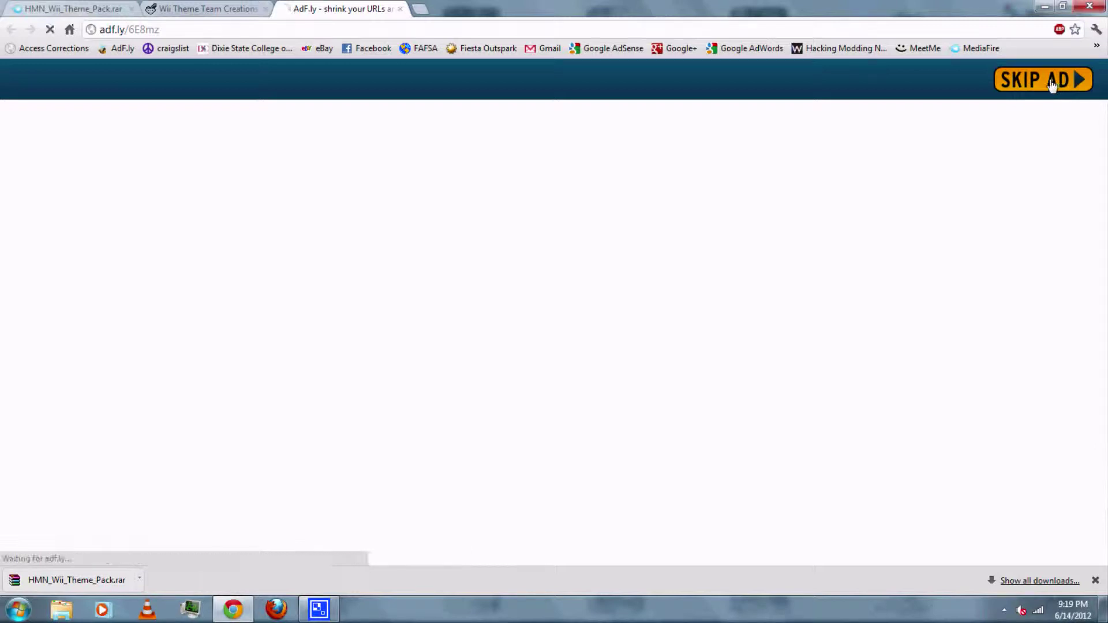
# Step: Skip the AdF.ly ad so 4-X_BlackPirate.mym downloads
pyautogui.click(1051, 83)
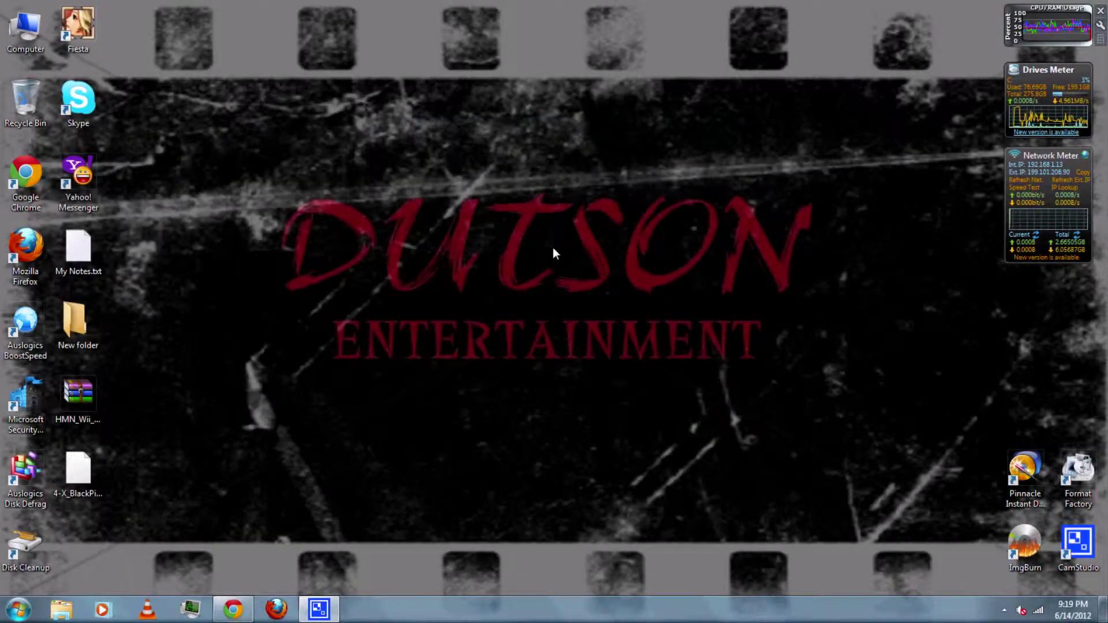
# Step: Extract the HMN_Wii_Theme_Pack archive into its own folder on the desktop
pyautogui.click(88, 395)
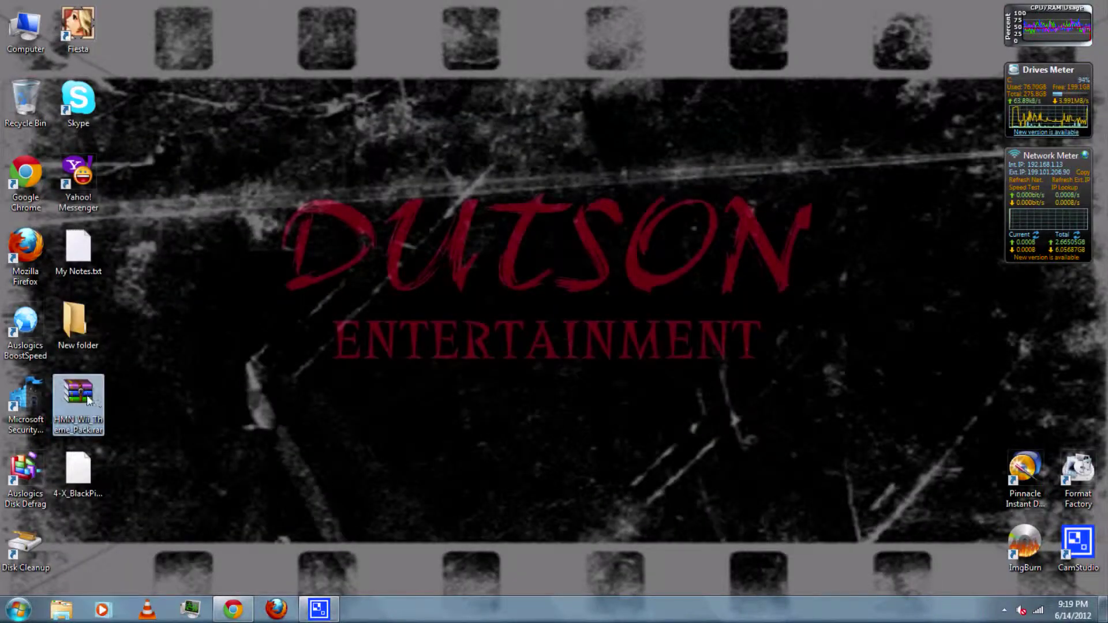
pyautogui.rightClick(78, 399)
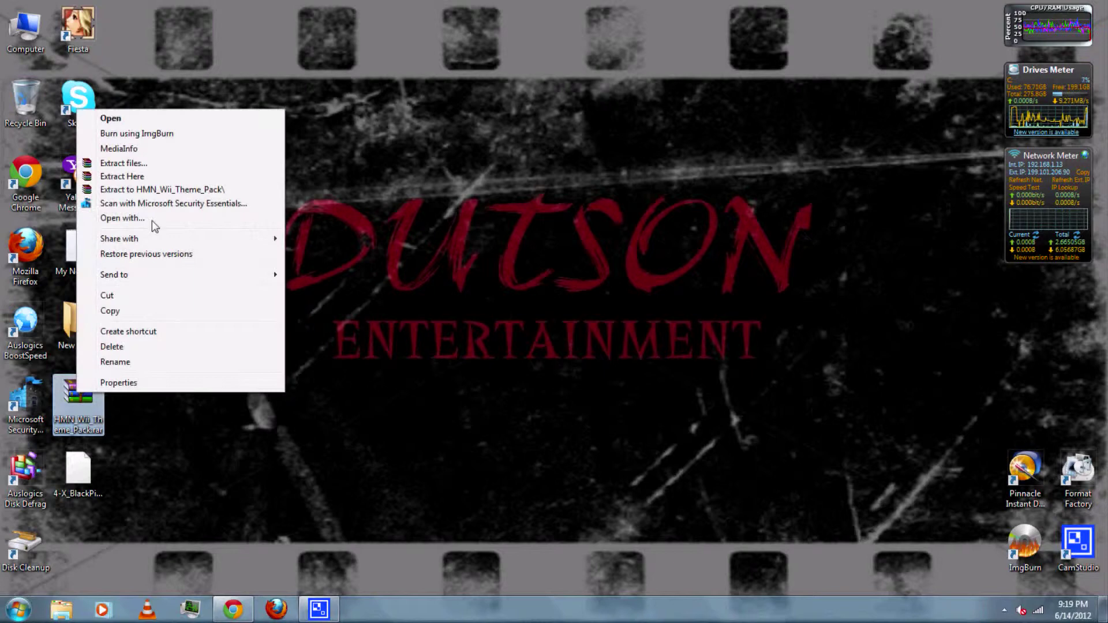
pyautogui.click(177, 191)
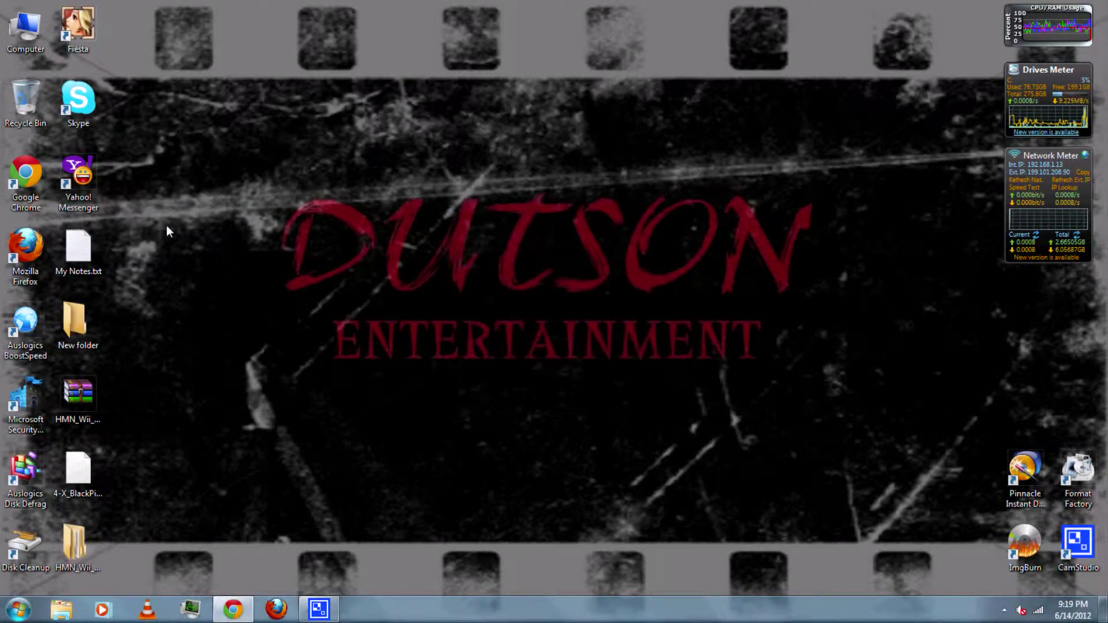
# Step: Open the extracted folder's Computer\NUS Downloader subfolder and select NUS Downloader.exe
pyautogui.click(78, 544)
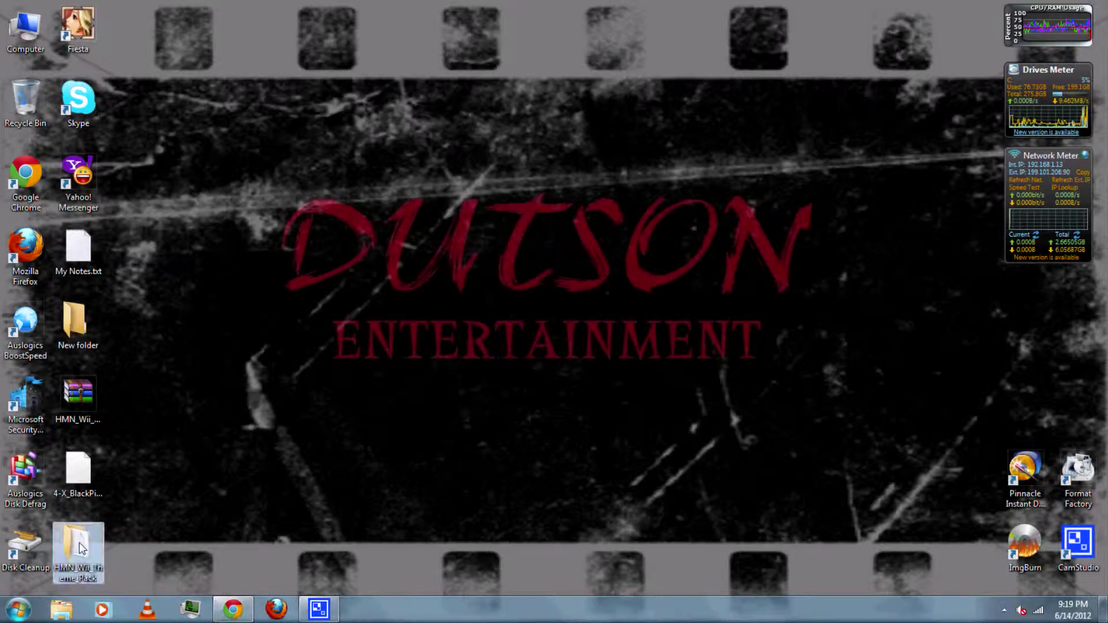
pyautogui.doubleClick(75, 546)
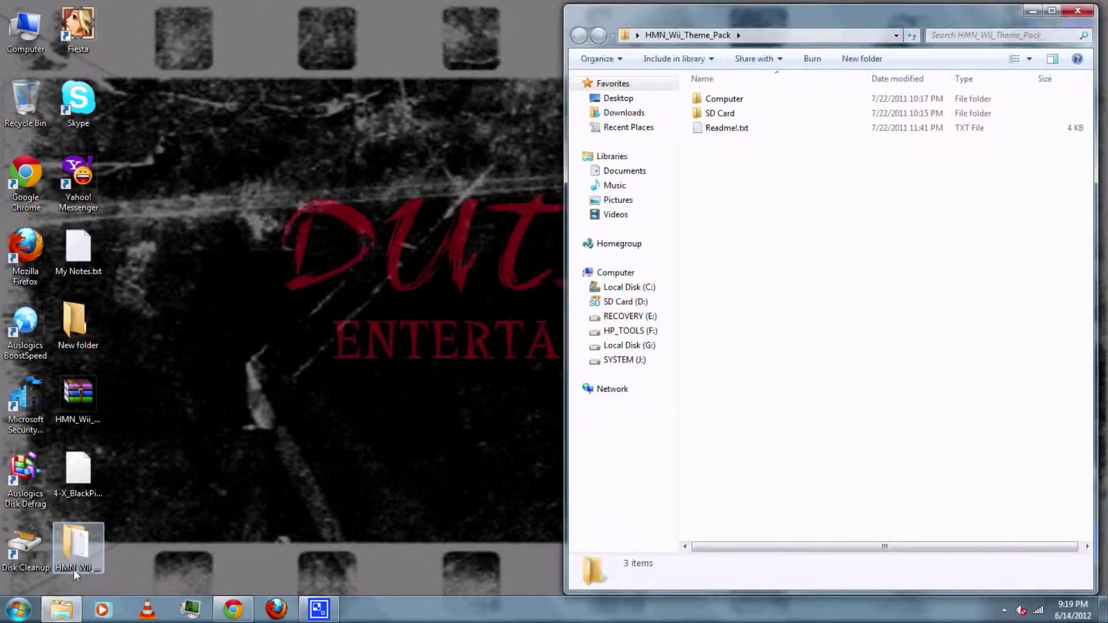
pyautogui.doubleClick(724, 99)
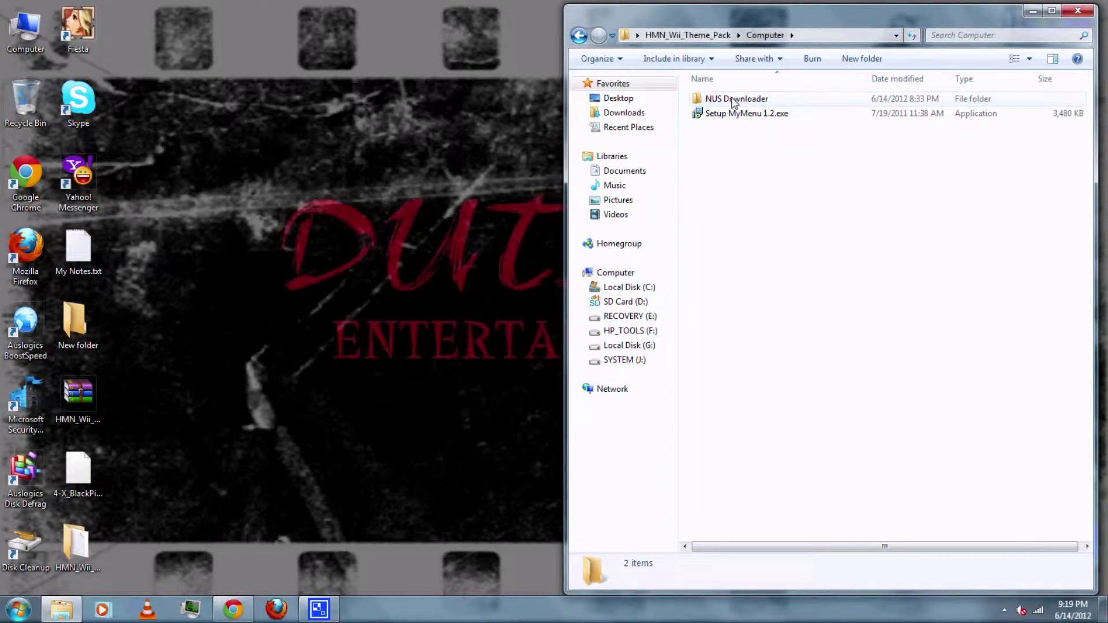
pyautogui.doubleClick(734, 100)
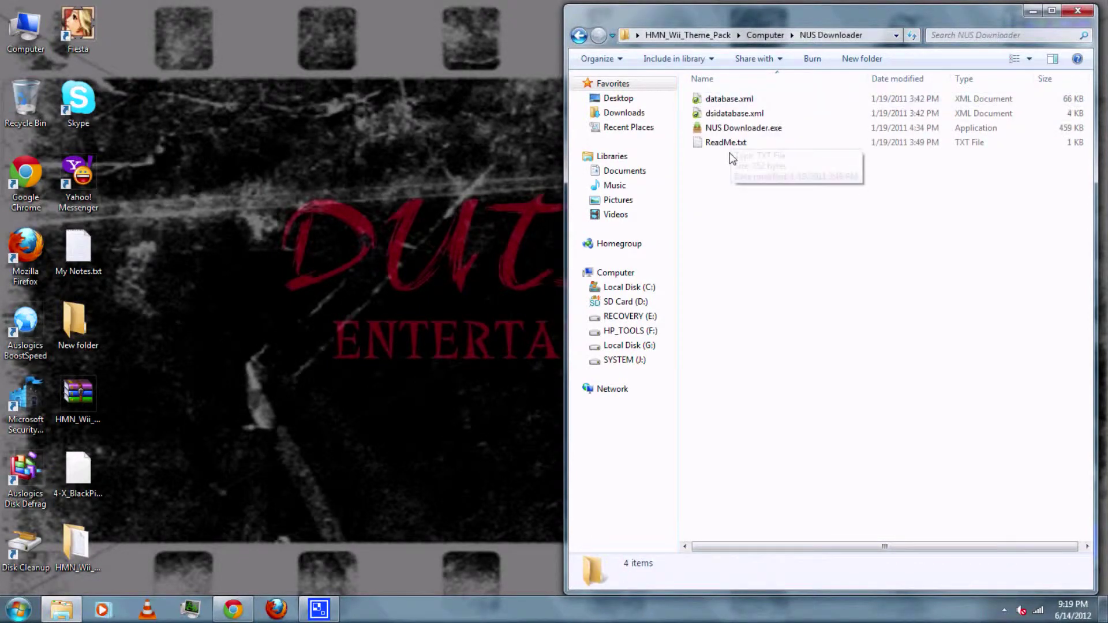
pyautogui.click(744, 130)
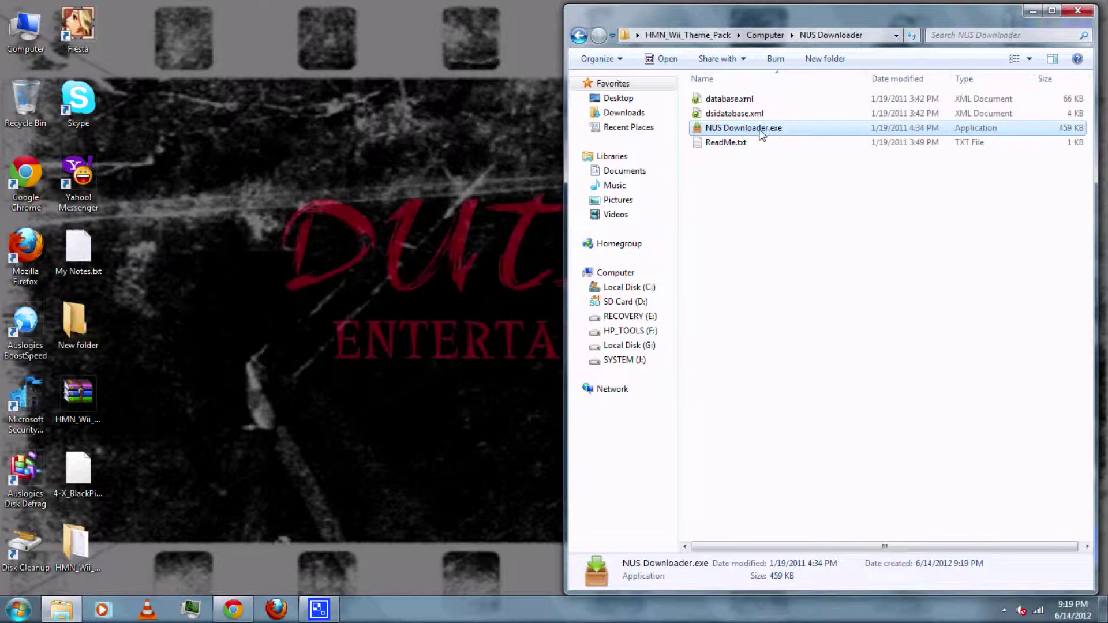
# Step: Launch NUS Downloader v1.9 and enable the Pack WAD option
pyautogui.doubleClick(760, 130)
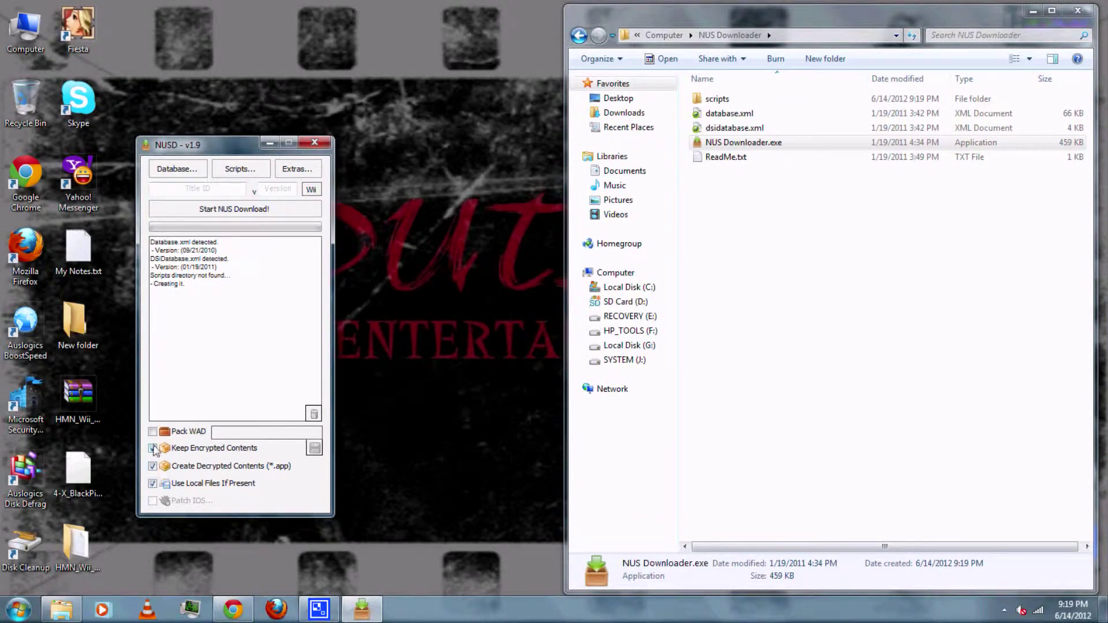
pyautogui.click(153, 433)
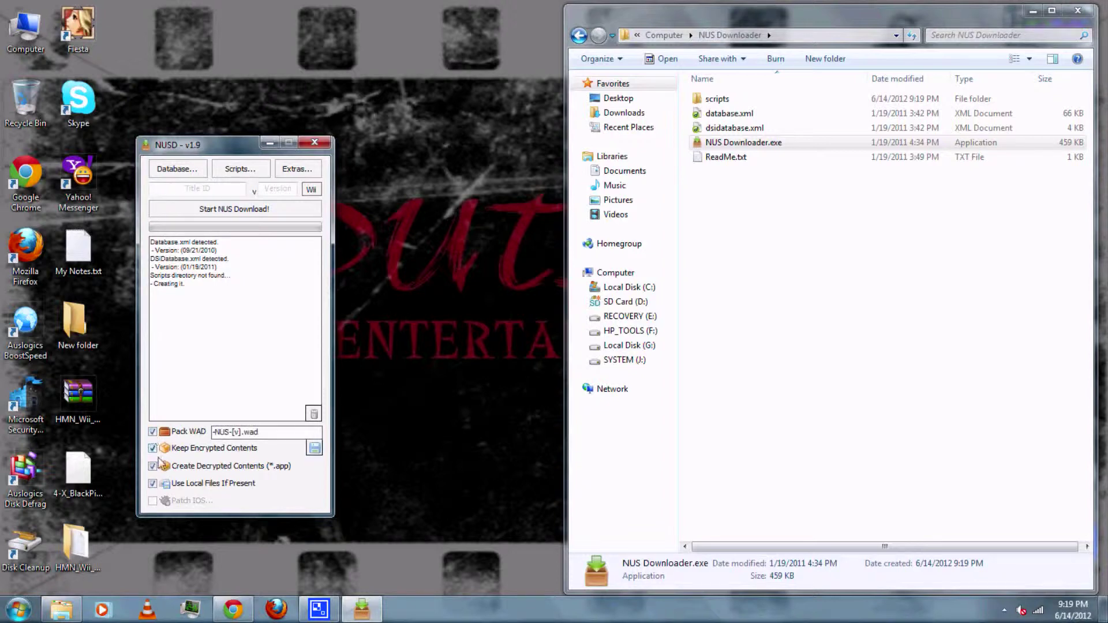
# Step: Pick System Menu v513 (4.3U) from the Database list and start the NUS download
pyautogui.click(181, 171)
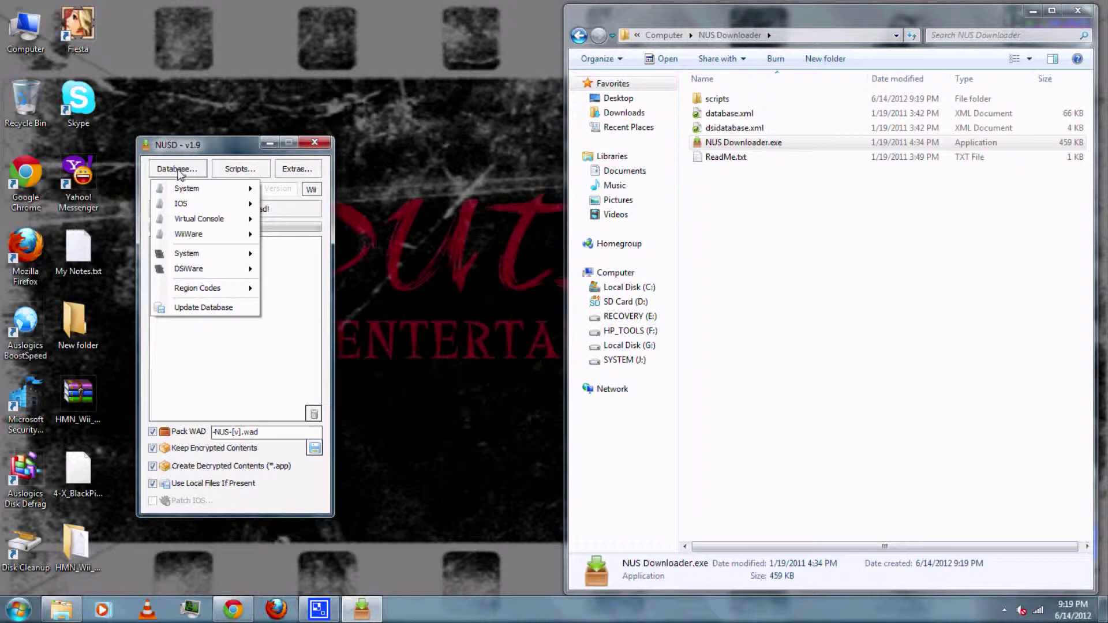
pyautogui.moveTo(184, 190)
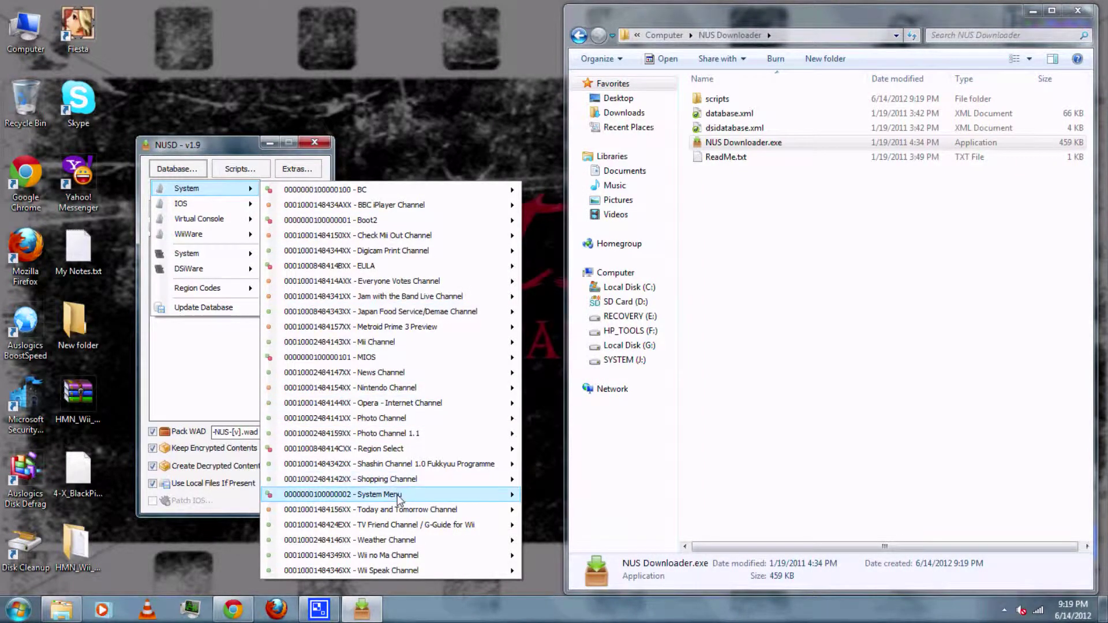
pyautogui.moveTo(398, 495)
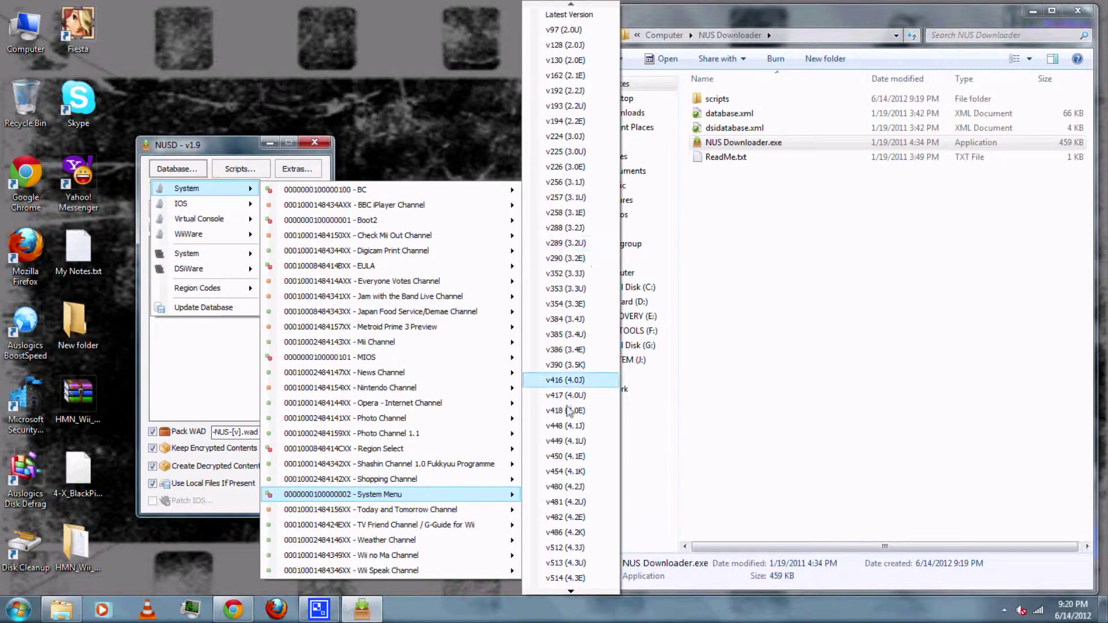
pyautogui.click(580, 564)
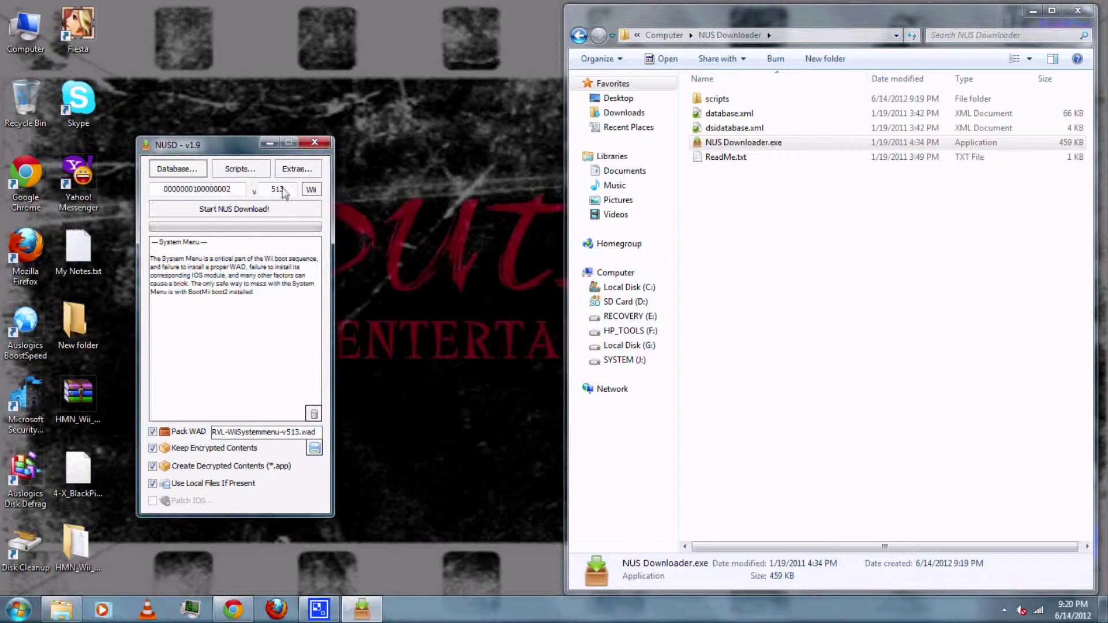
pyautogui.click(225, 214)
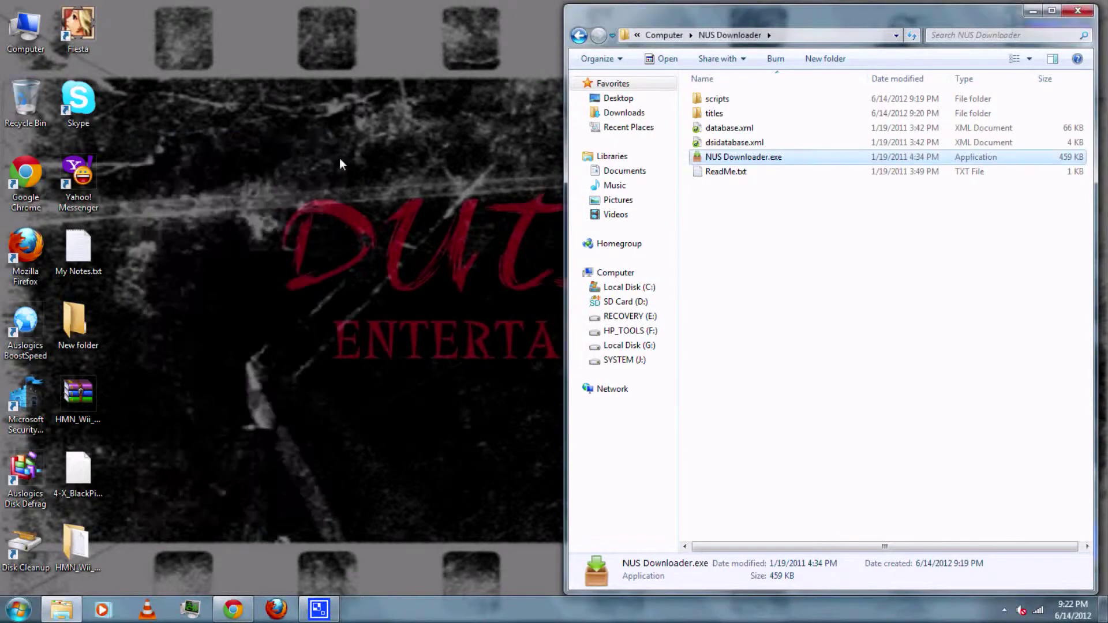
pyautogui.click(727, 115)
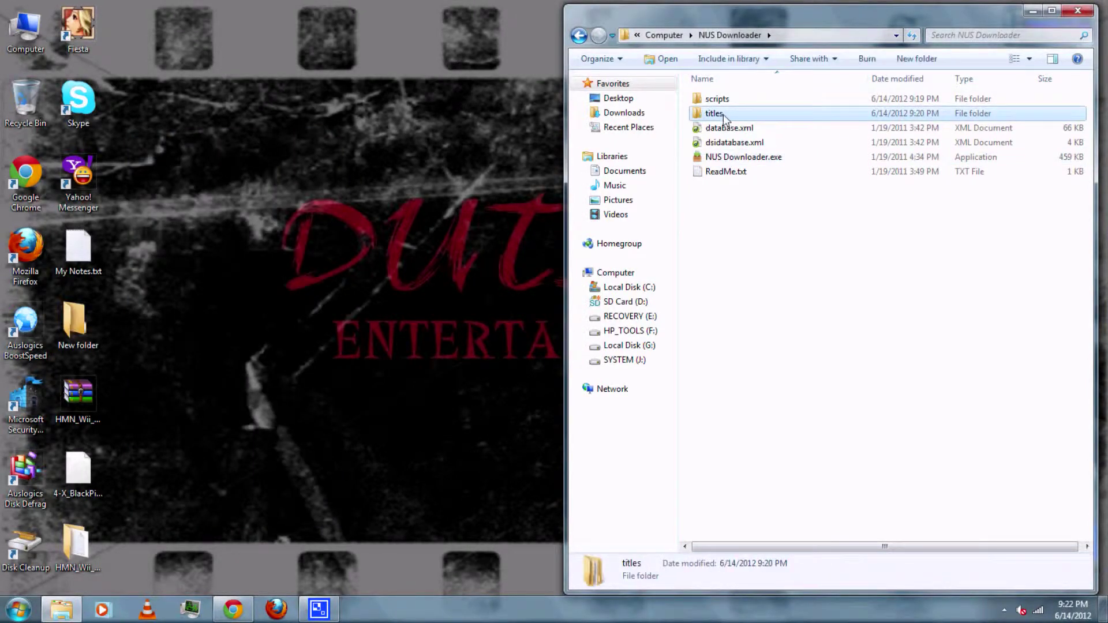
pyautogui.doubleClick(726, 118)
pyautogui.click(742, 105)
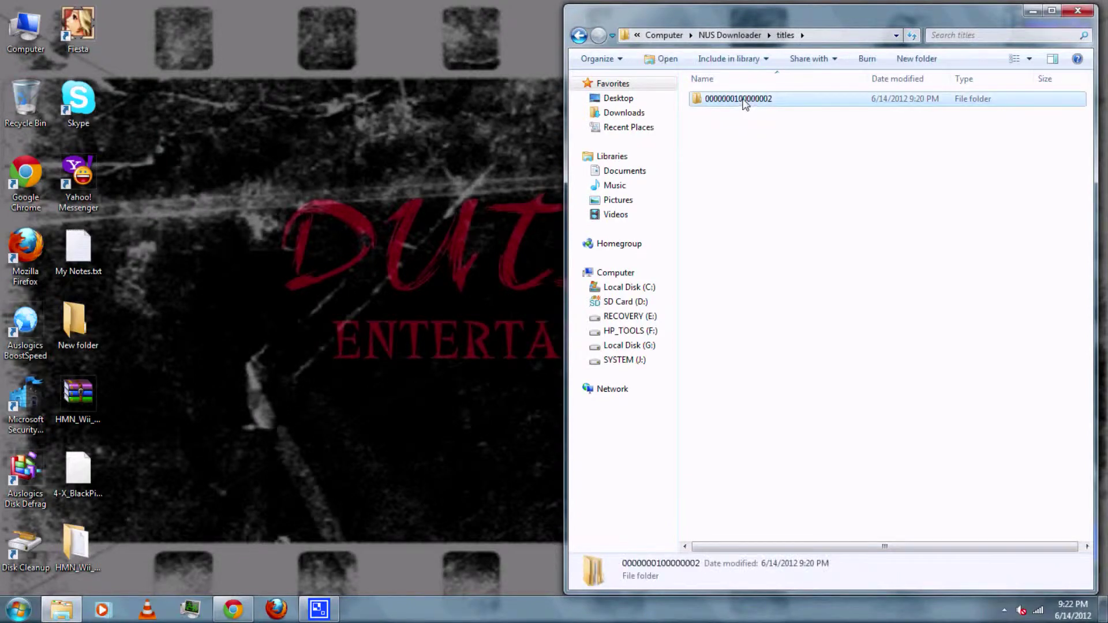
pyautogui.doubleClick(742, 105)
pyautogui.click(728, 101)
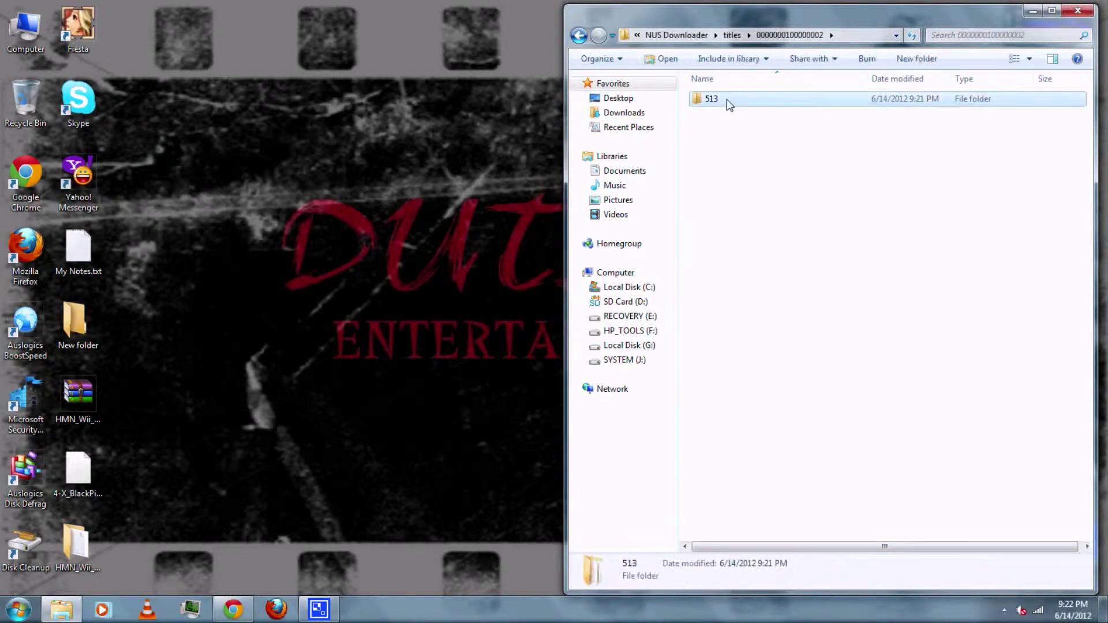
pyautogui.doubleClick(728, 102)
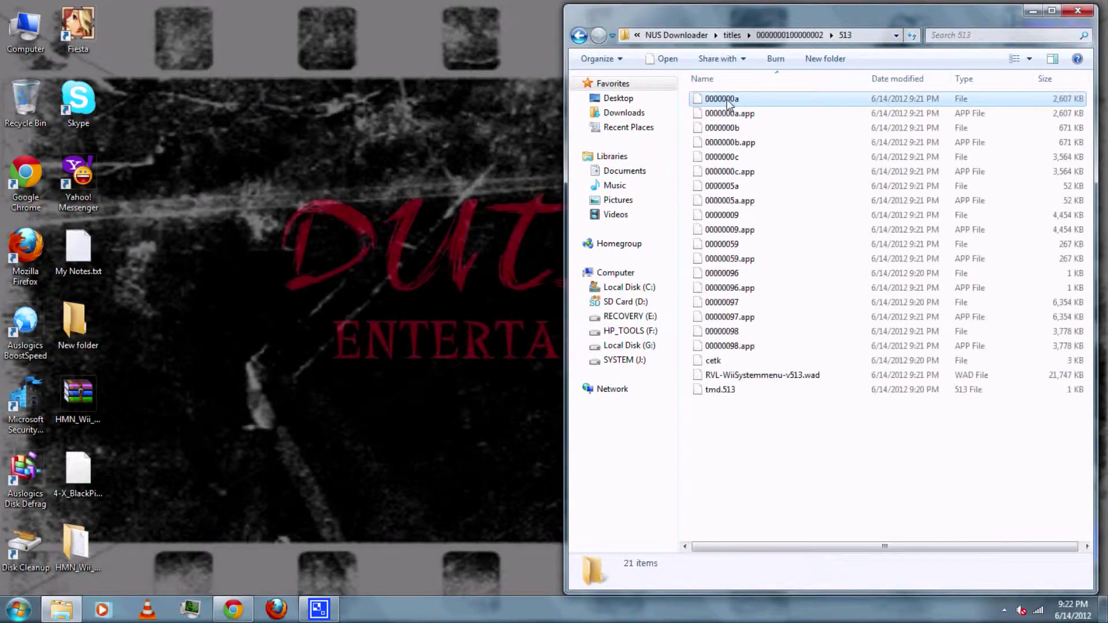
pyautogui.click(722, 317)
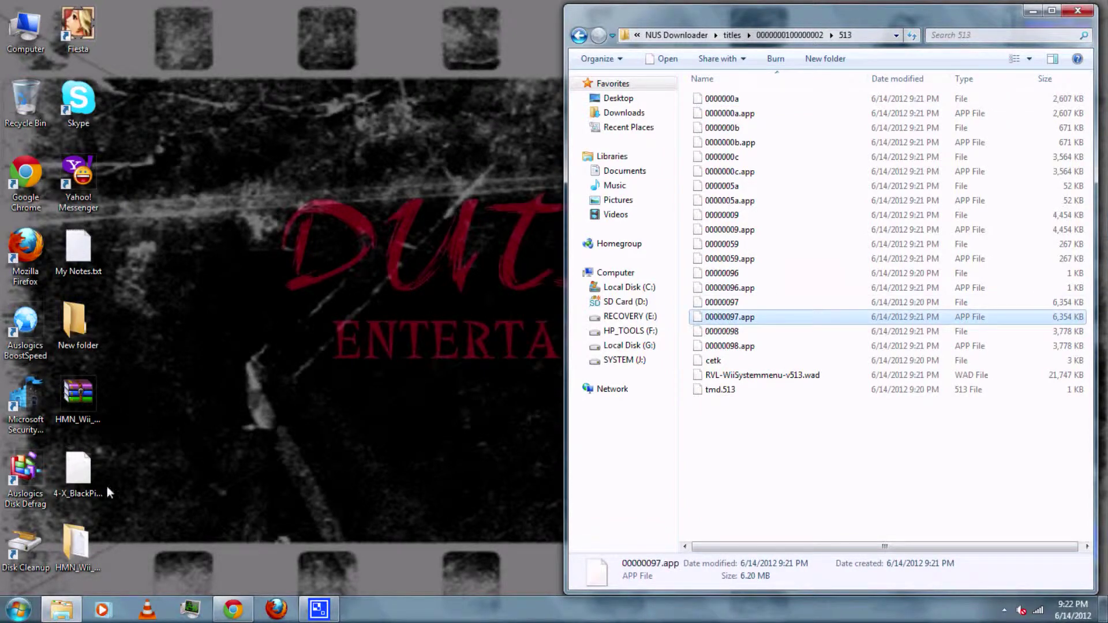
pyautogui.doubleClick(88, 526)
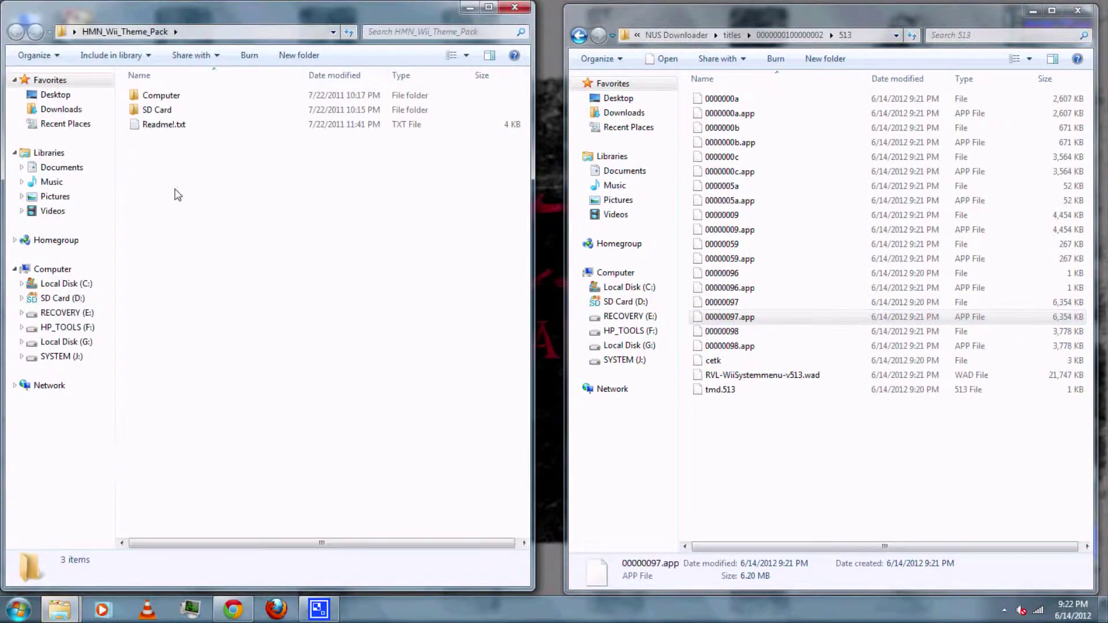
# Step: Check Readme!.txt to confirm 00000097.app is the 4.3 NTSC-U file, then close it
pyautogui.doubleClick(167, 125)
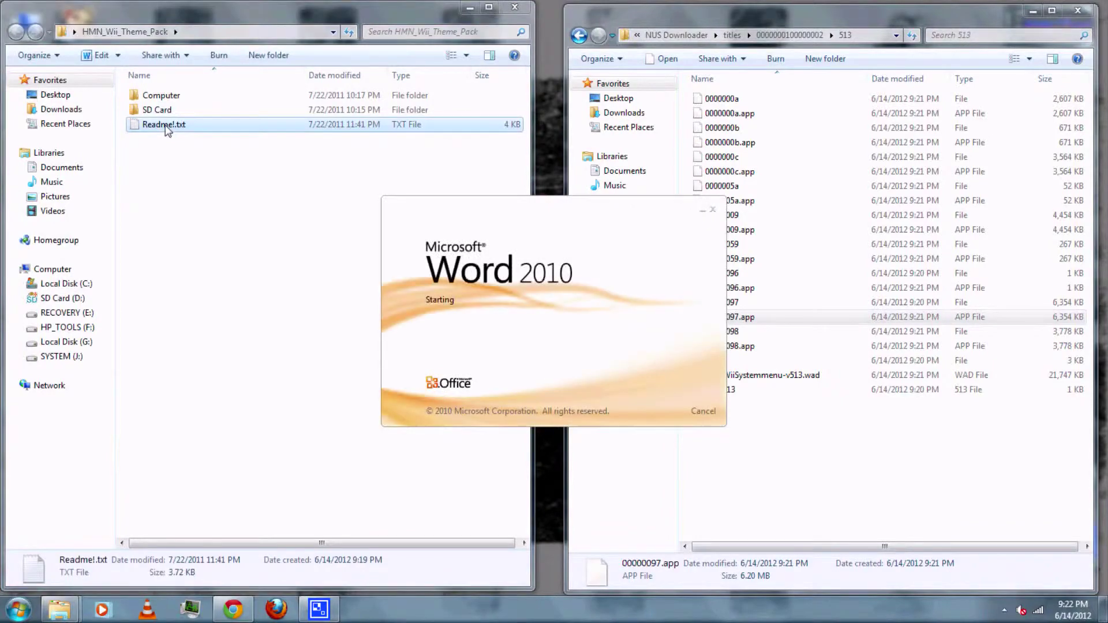
pyautogui.scroll(-10, 179, 218)
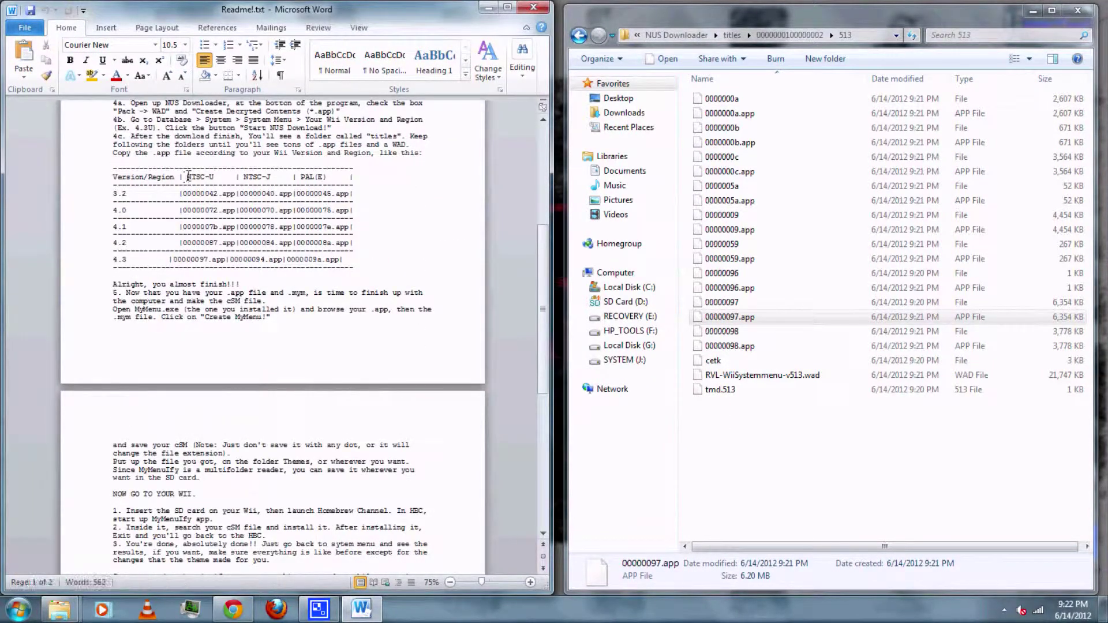
pyautogui.moveTo(186, 177); pyautogui.dragTo(216, 179)
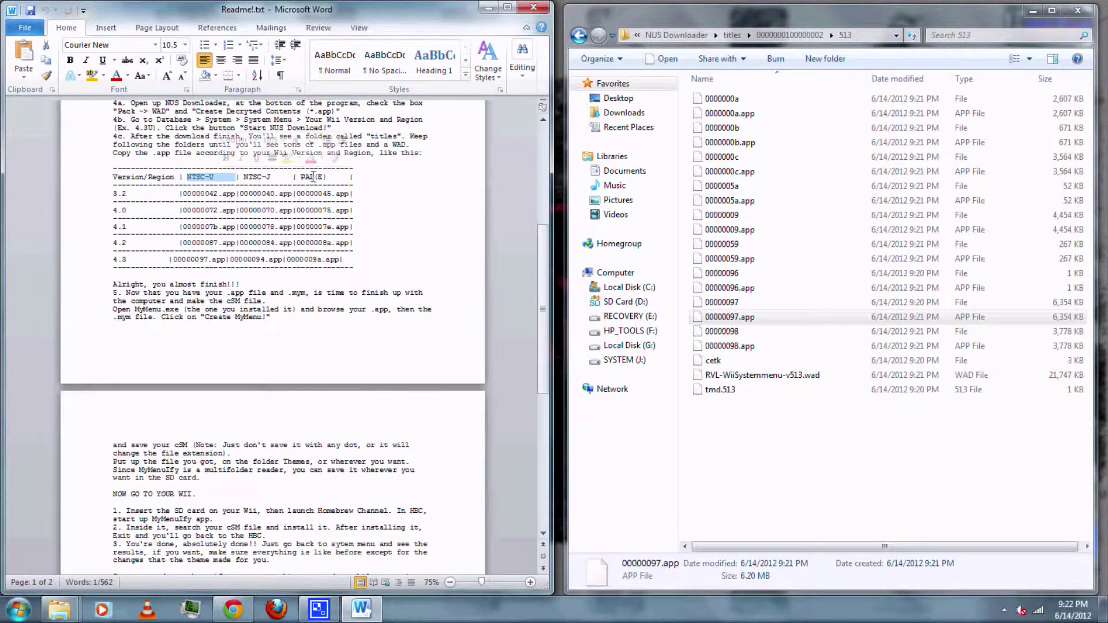
pyautogui.moveTo(133, 261); pyautogui.dragTo(220, 263)
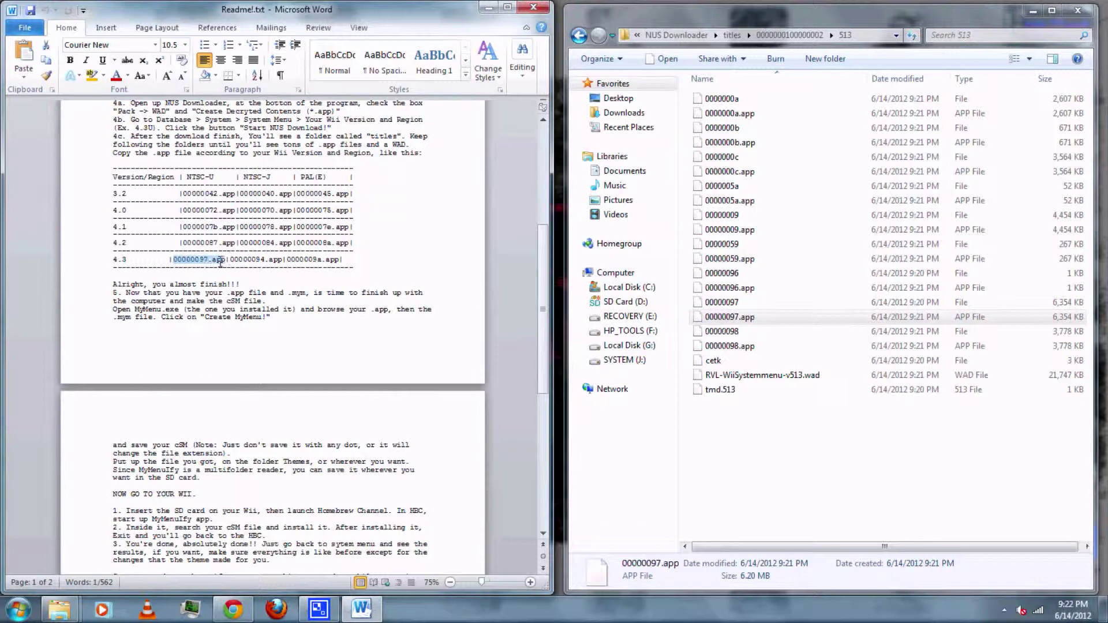
pyautogui.scroll(-1, 200, 265)
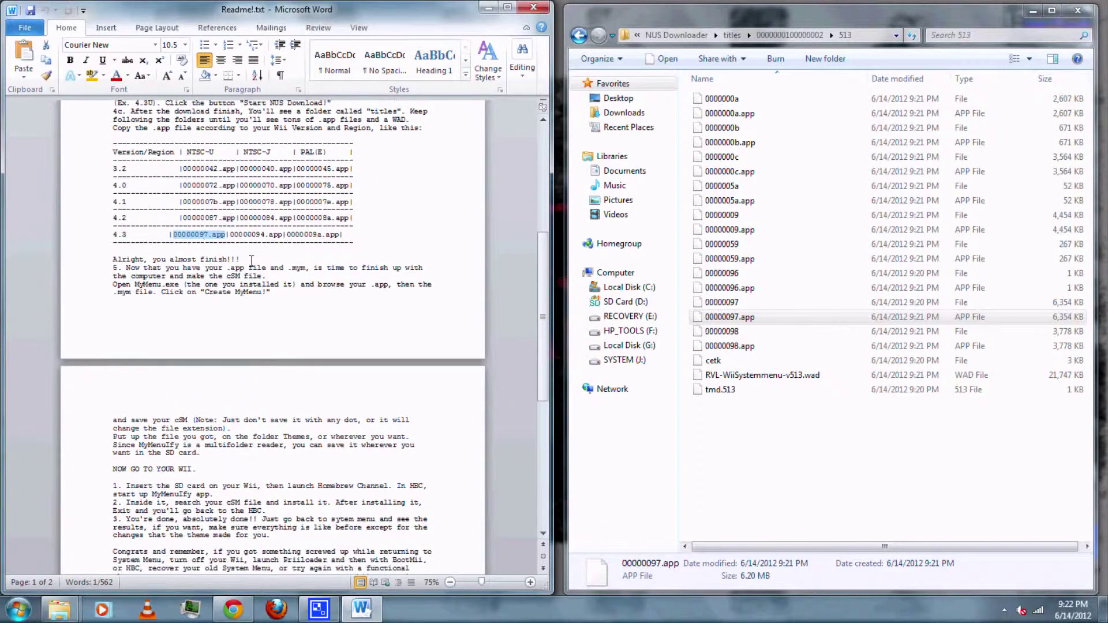
pyautogui.click(532, 7)
# Step: Copy 00000097.app onto the desktop and back out to HMN_Wii_Theme_Pack\Computer
pyautogui.click(524, 9)
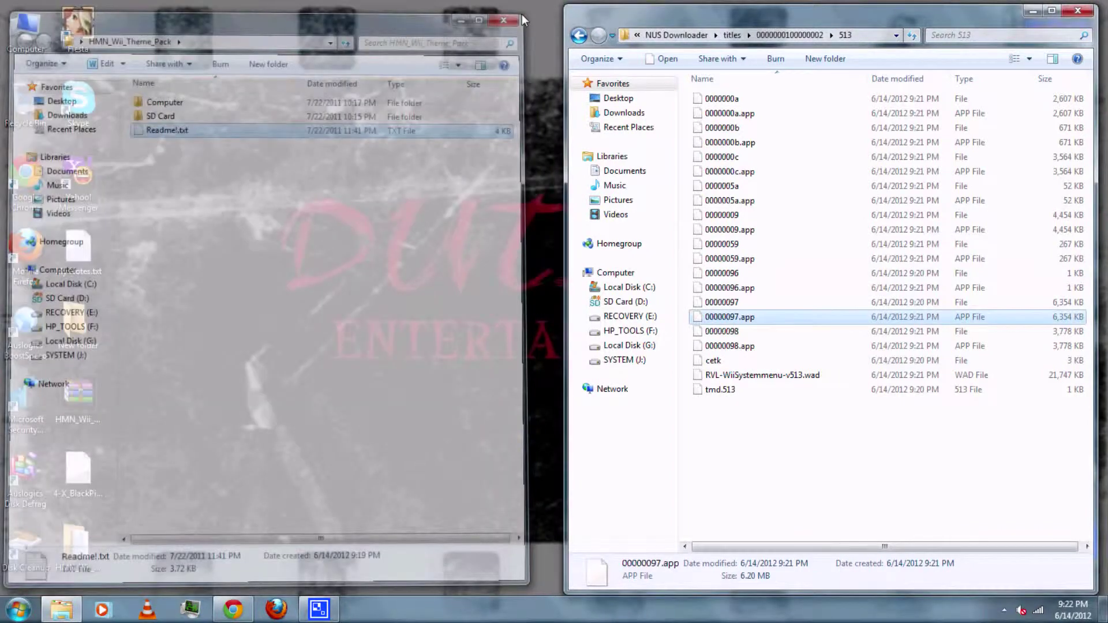
pyautogui.moveTo(728, 317); pyautogui.dragTo(147, 77)
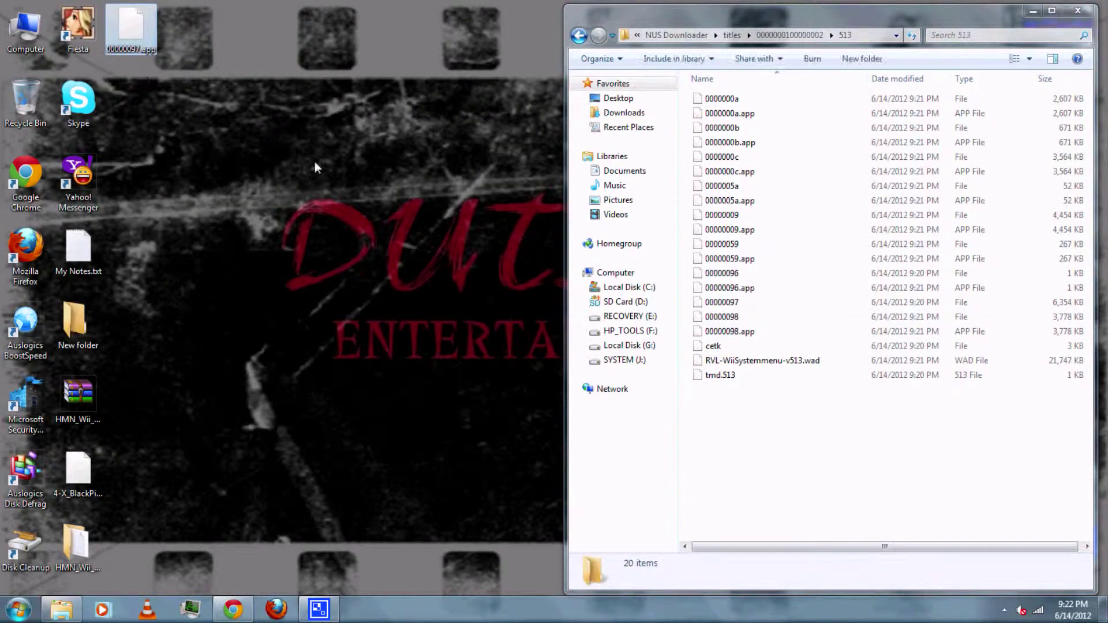
pyautogui.click(578, 36)
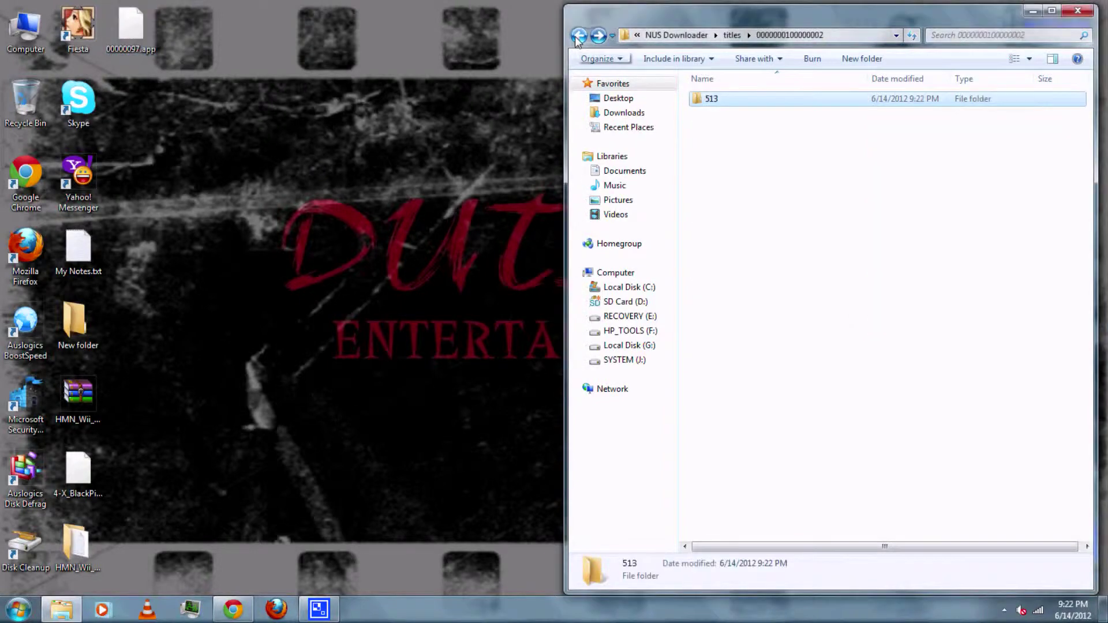
pyautogui.click(578, 36)
# Step: Go back to the theme pack's Computer folder and launch the MyMenu 1.2 installer
pyautogui.click(578, 36)
pyautogui.click(578, 36)
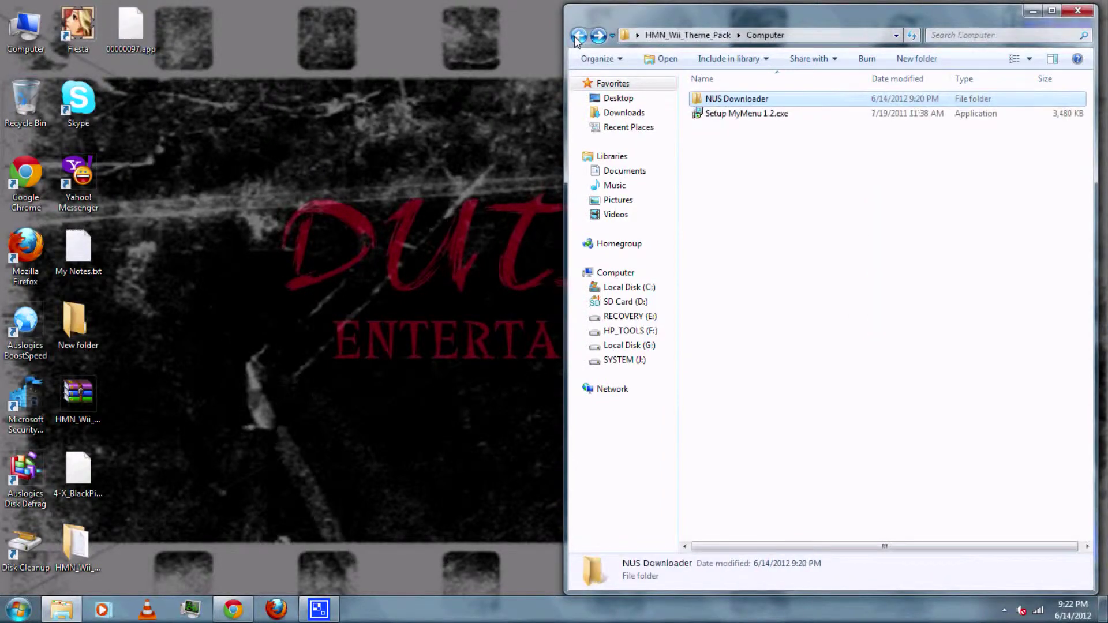
pyautogui.click(724, 117)
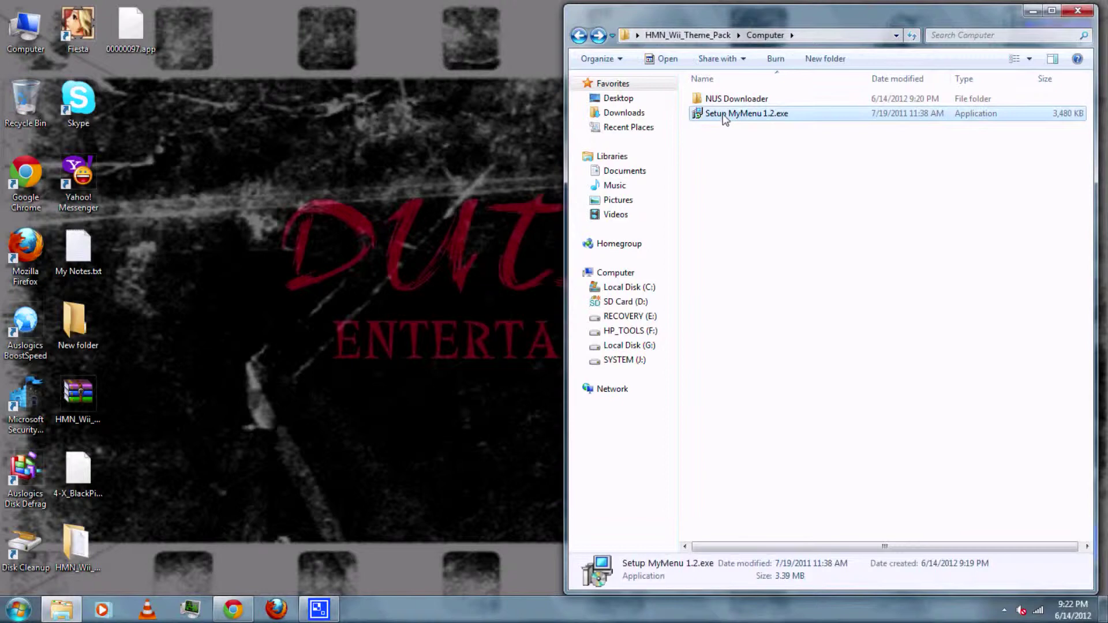
pyautogui.doubleClick(724, 117)
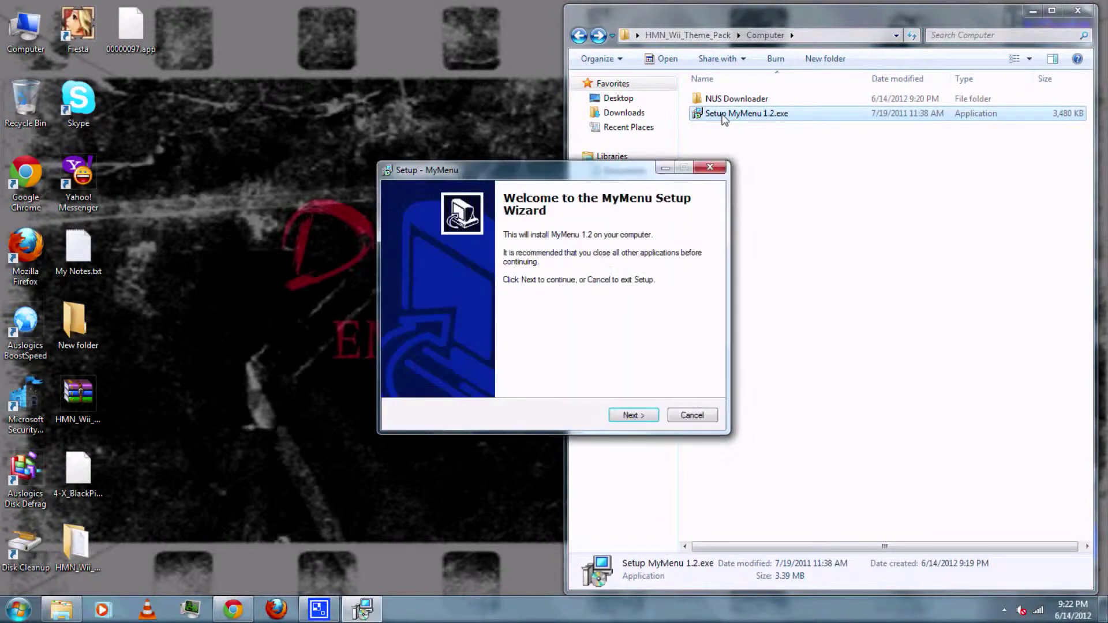
# Step: Install MyMenu 1.2 with no desktop icon, launching it when setup finishes
pyautogui.click(634, 414)
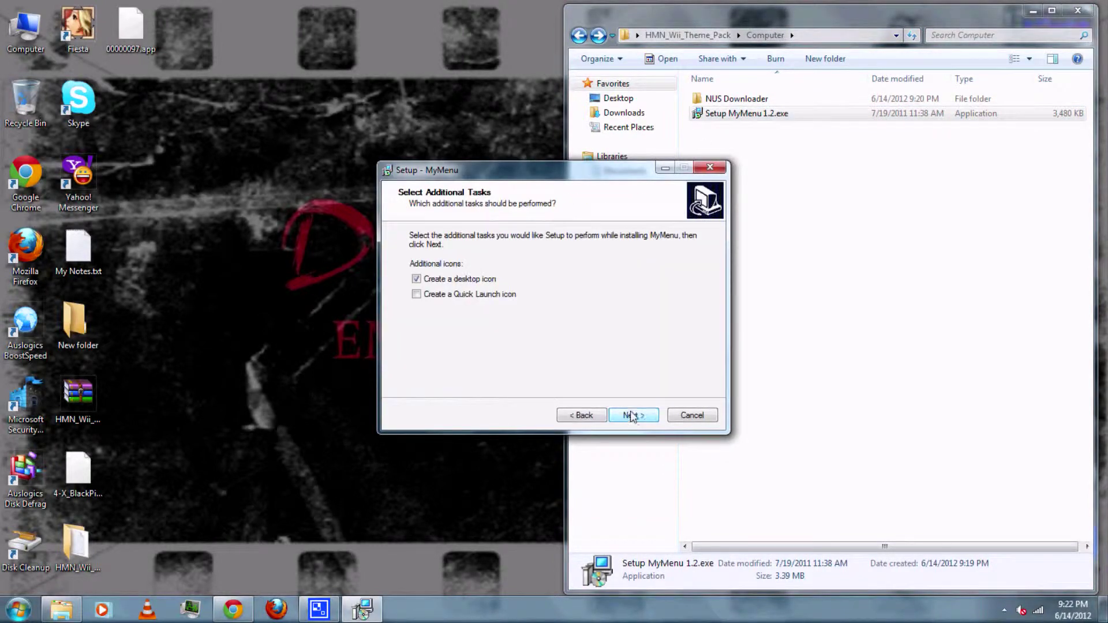
pyautogui.click(416, 279)
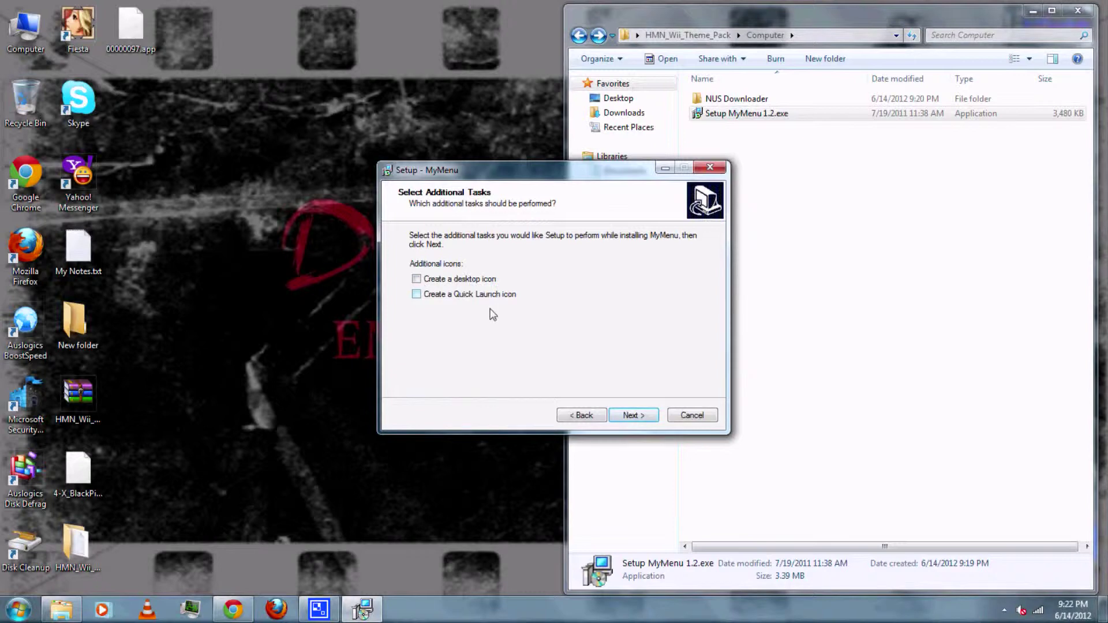
pyautogui.click(631, 418)
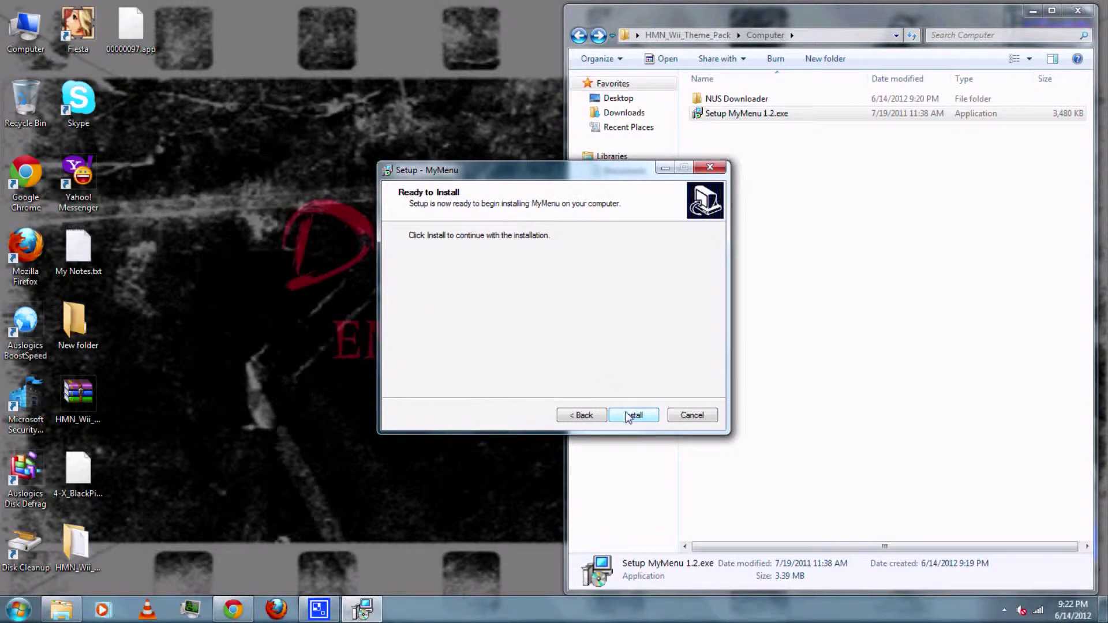
pyautogui.click(630, 416)
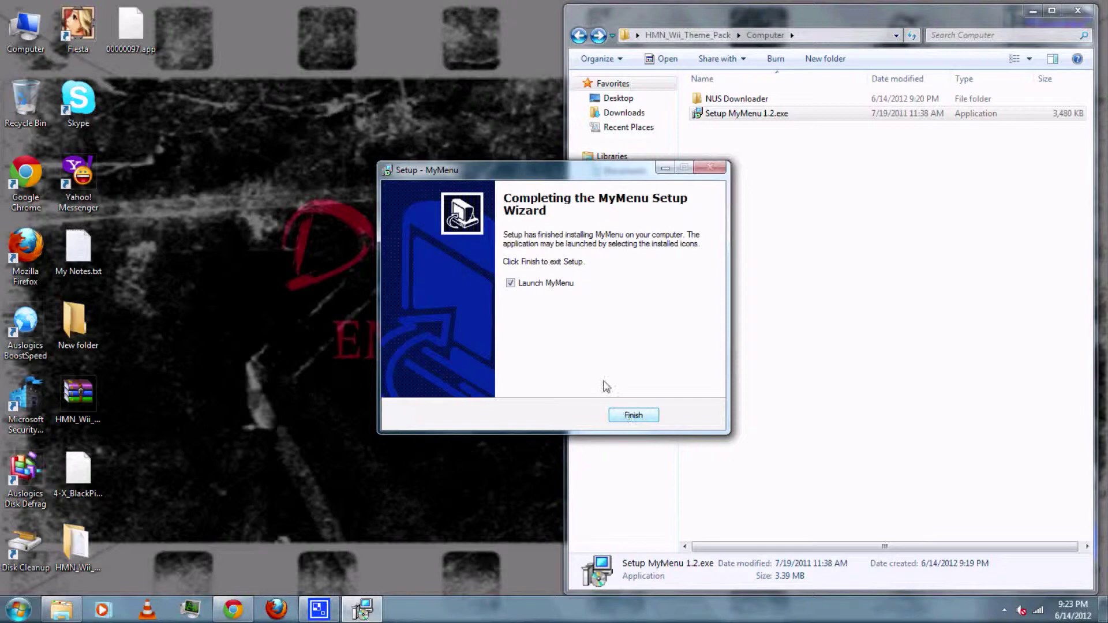
pyautogui.click(633, 415)
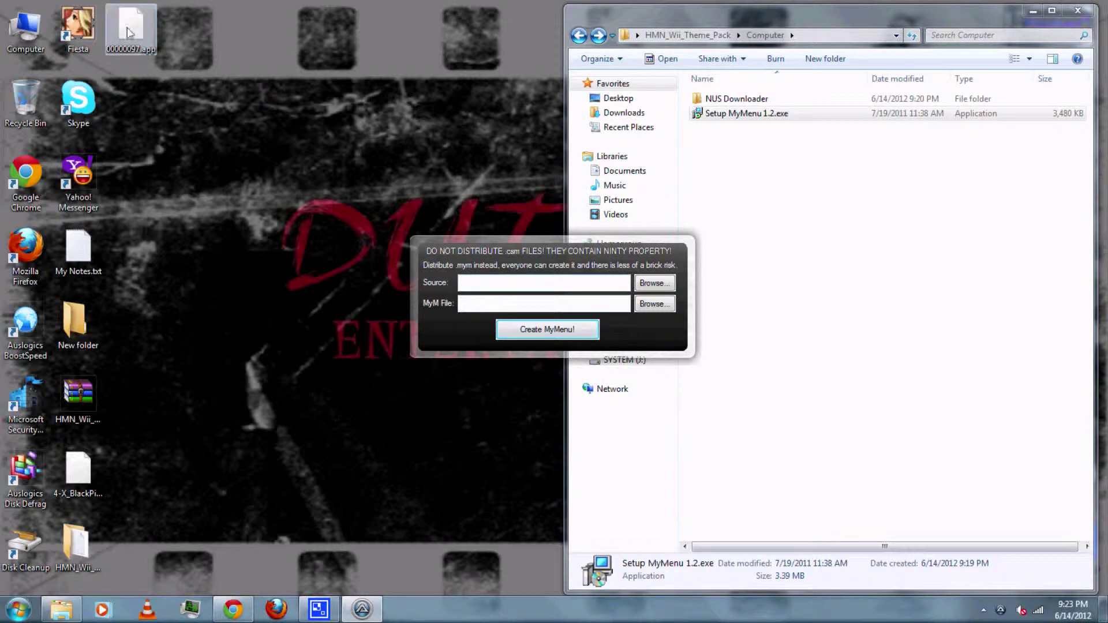
# Step: Set MyMenu's Source file to 00000097.app
pyautogui.click(145, 43)
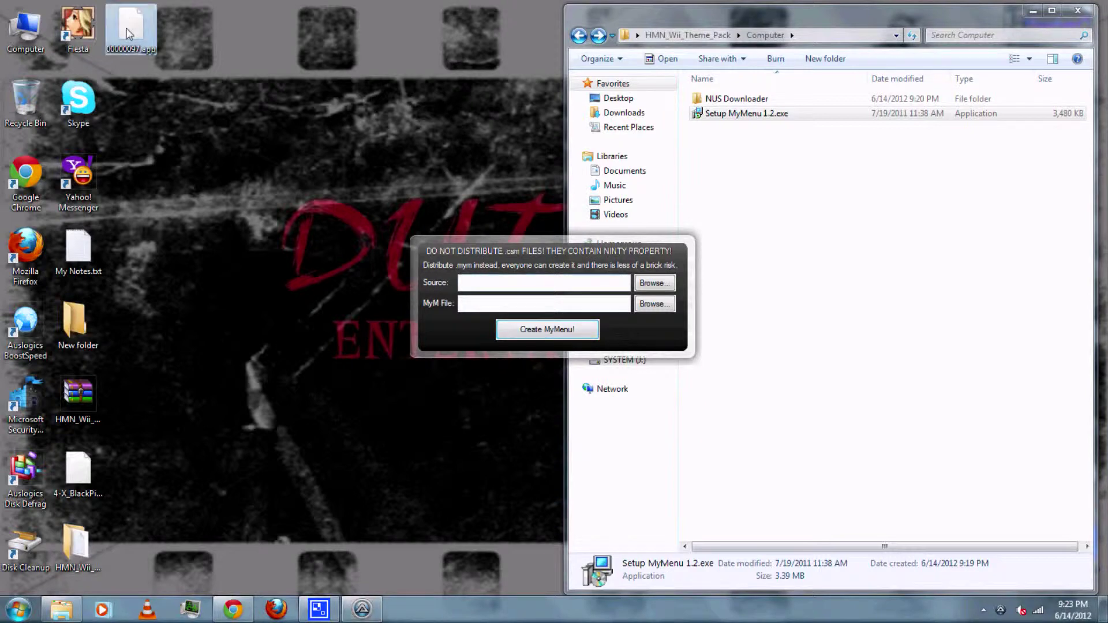
pyautogui.click(648, 286)
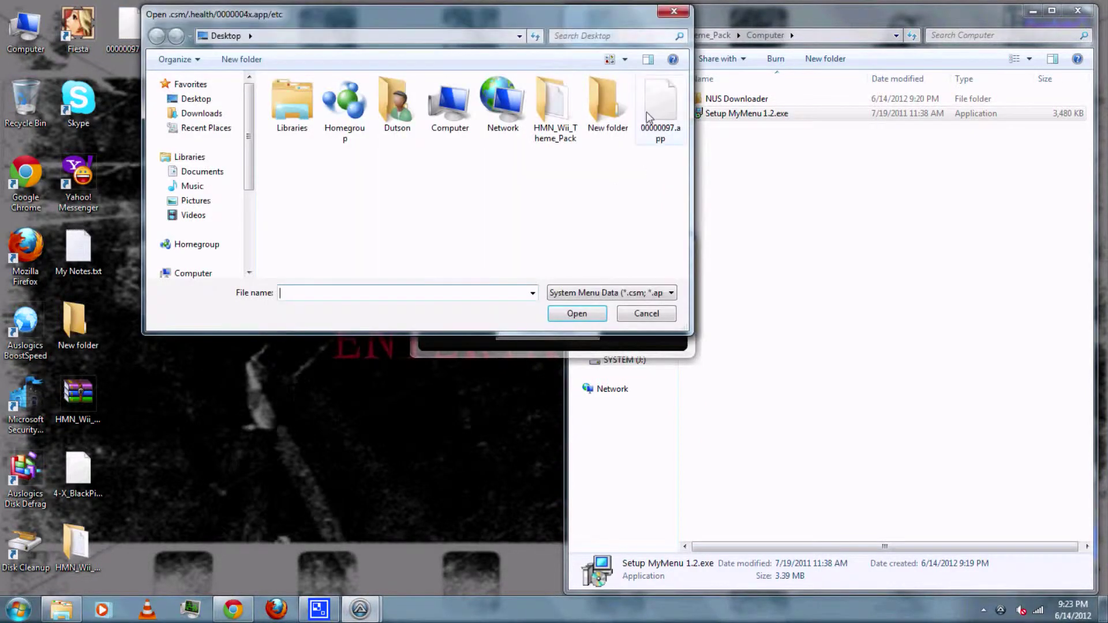
pyautogui.click(648, 118)
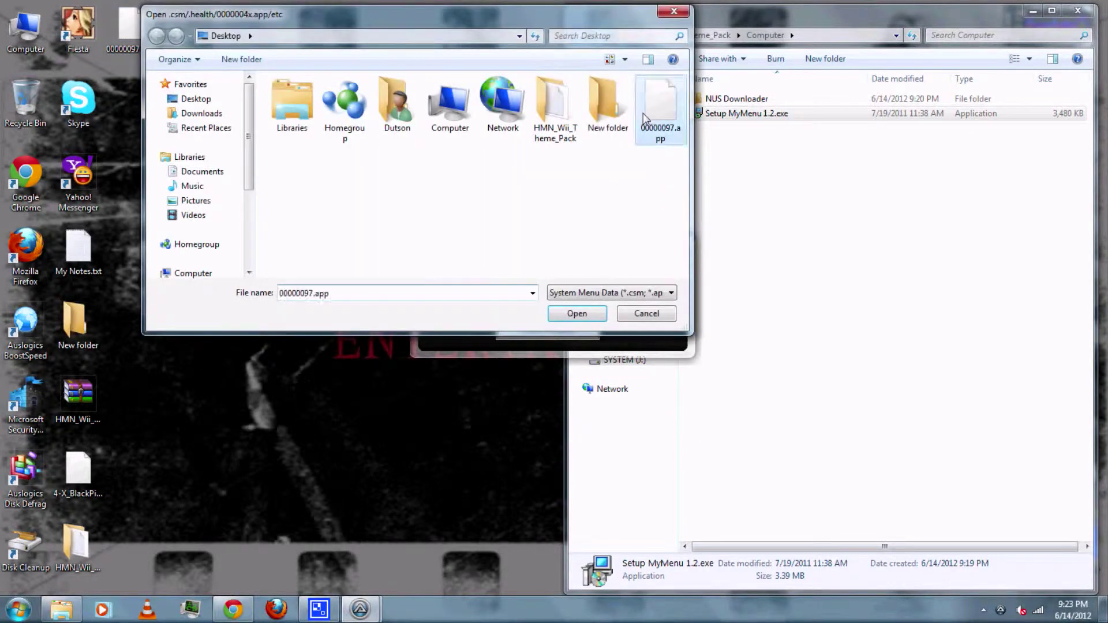
pyautogui.click(574, 315)
pyautogui.click(501, 307)
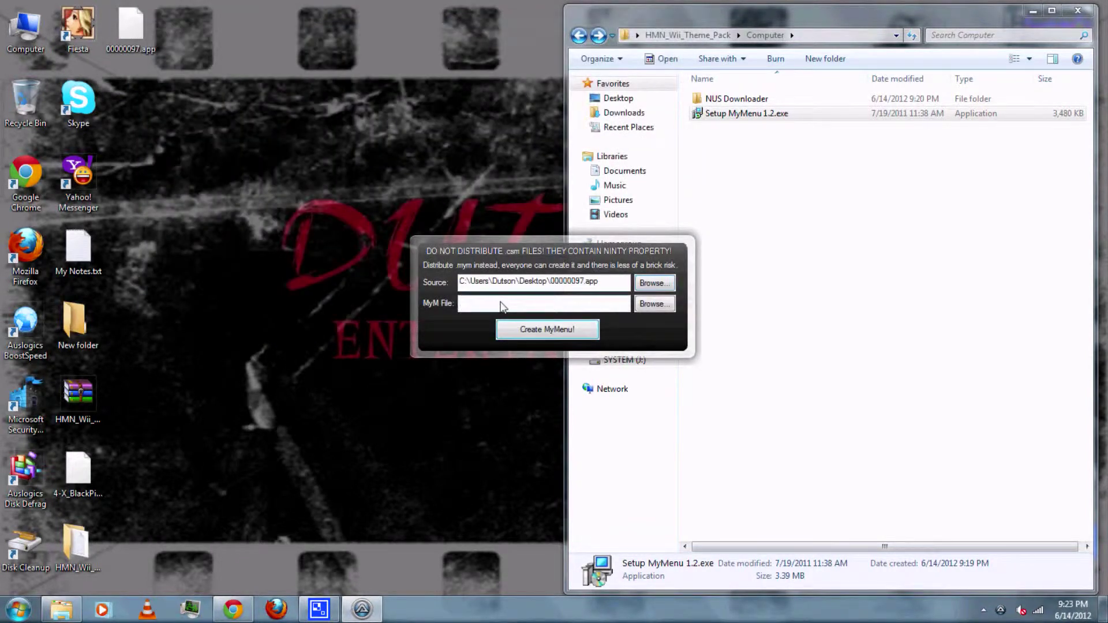
# Step: Set the MyM File to 4-X_BlackPirate.mym and create the custom menu
pyautogui.click(75, 470)
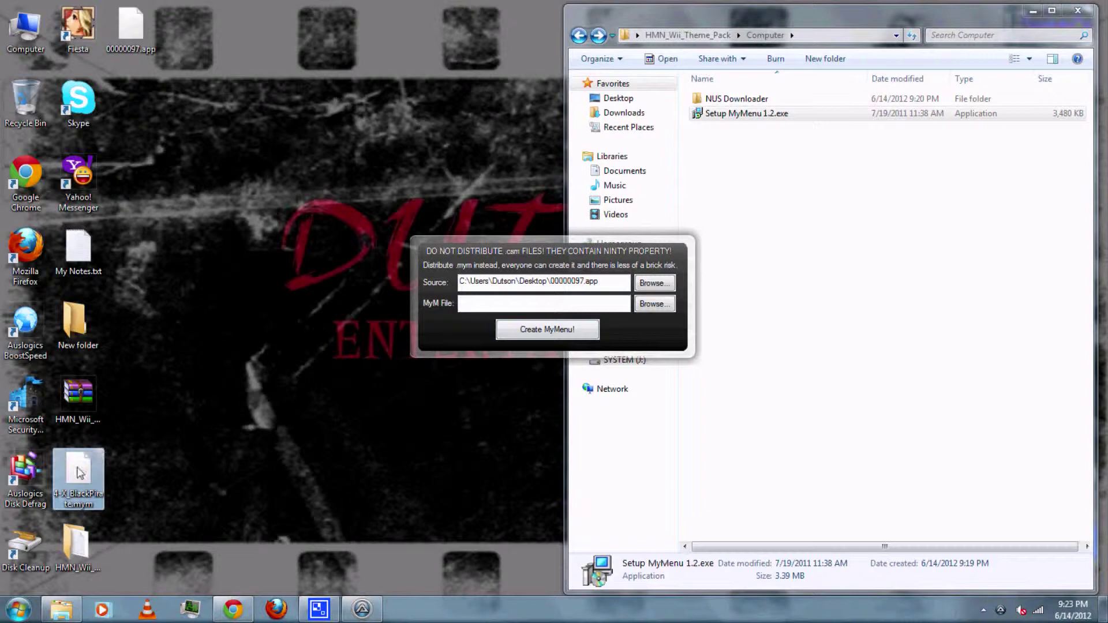
pyautogui.click(640, 308)
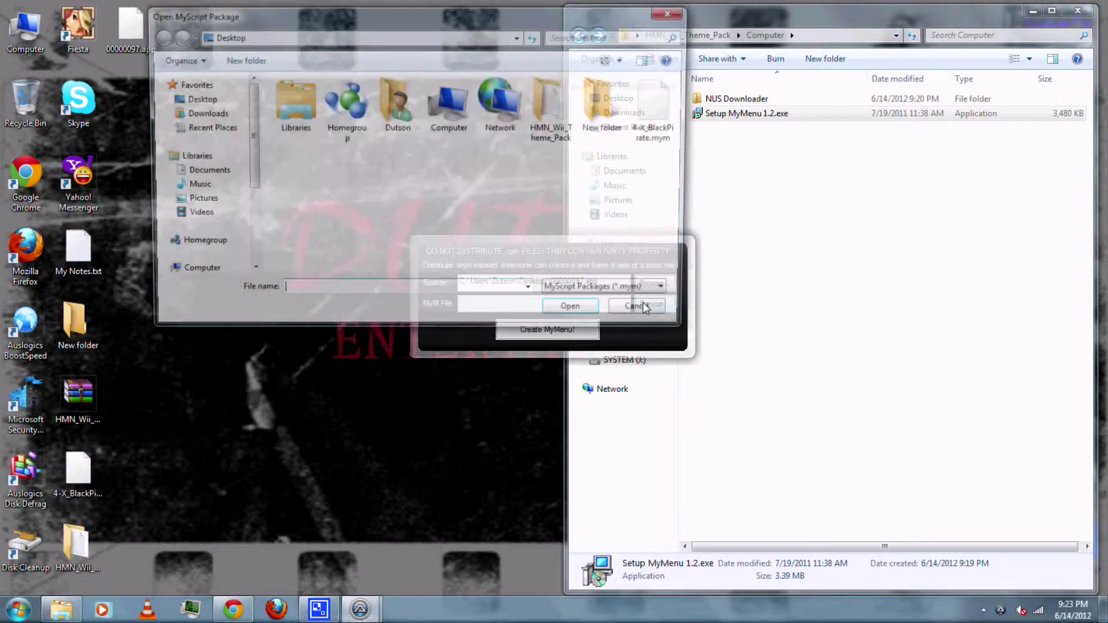
pyautogui.click(652, 143)
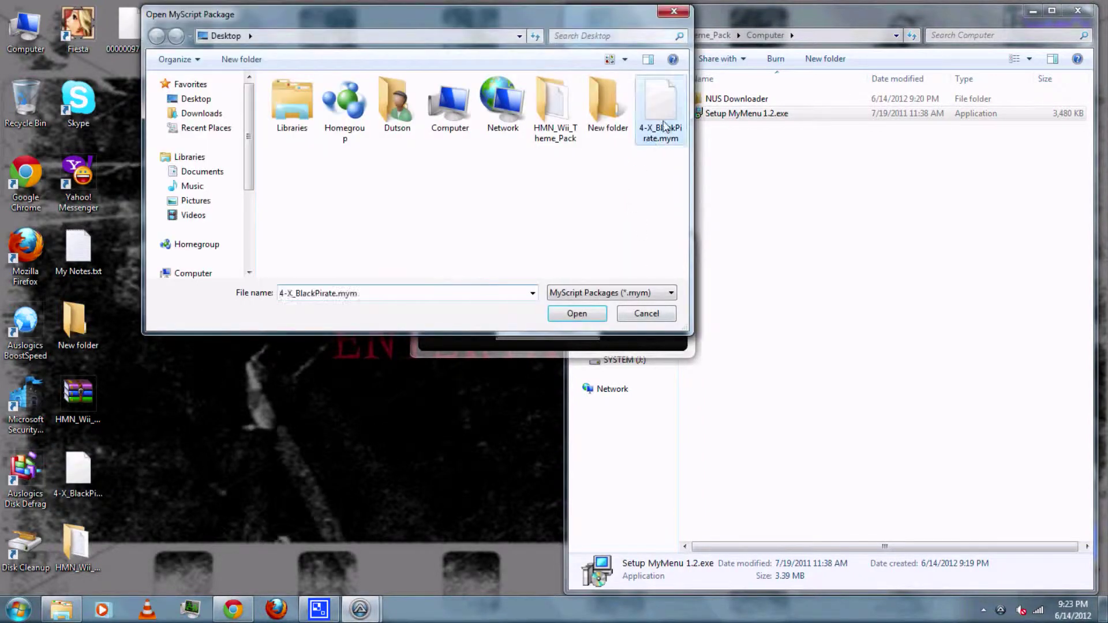
pyautogui.click(577, 315)
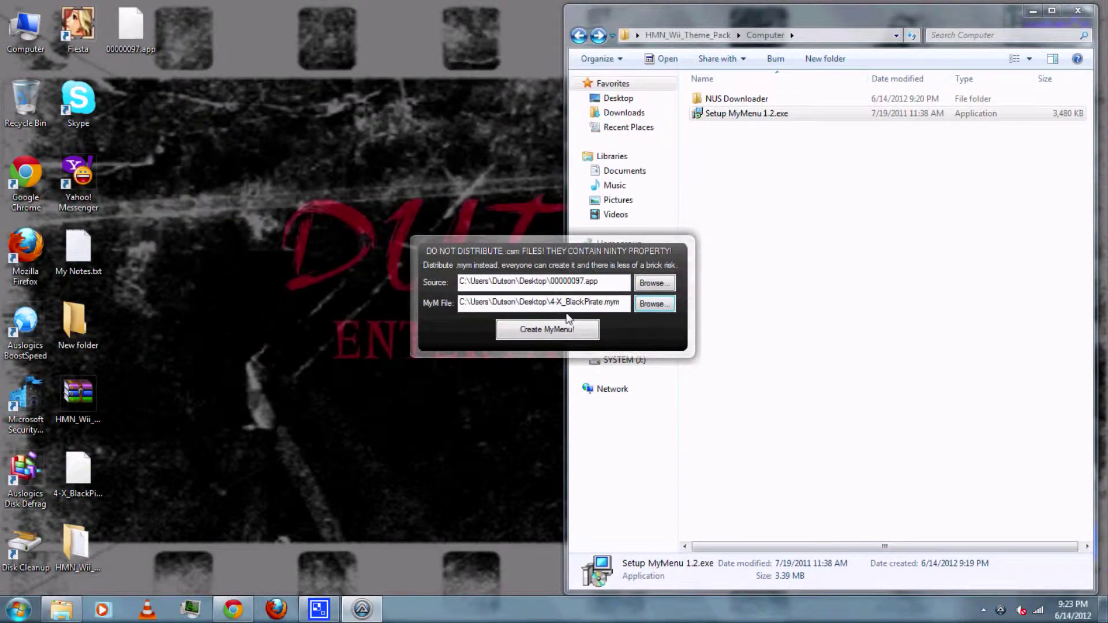
pyautogui.click(544, 331)
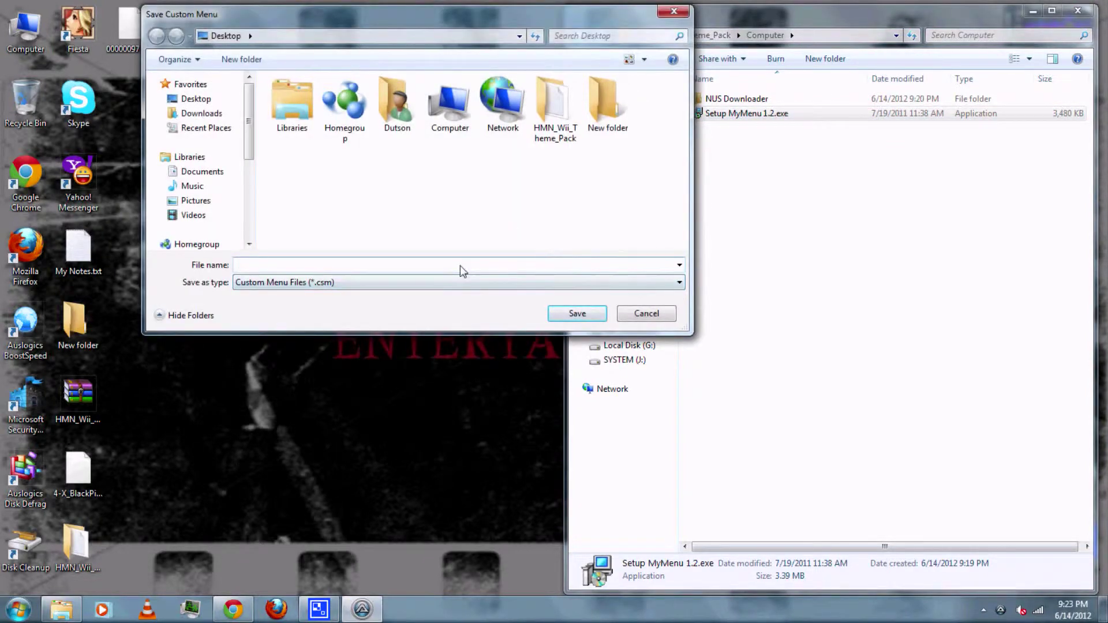
# Step: Change the suggested name's extension from mym to csm and save 4-X_BlackPirate.csm to the Desktop
pyautogui.write('4')
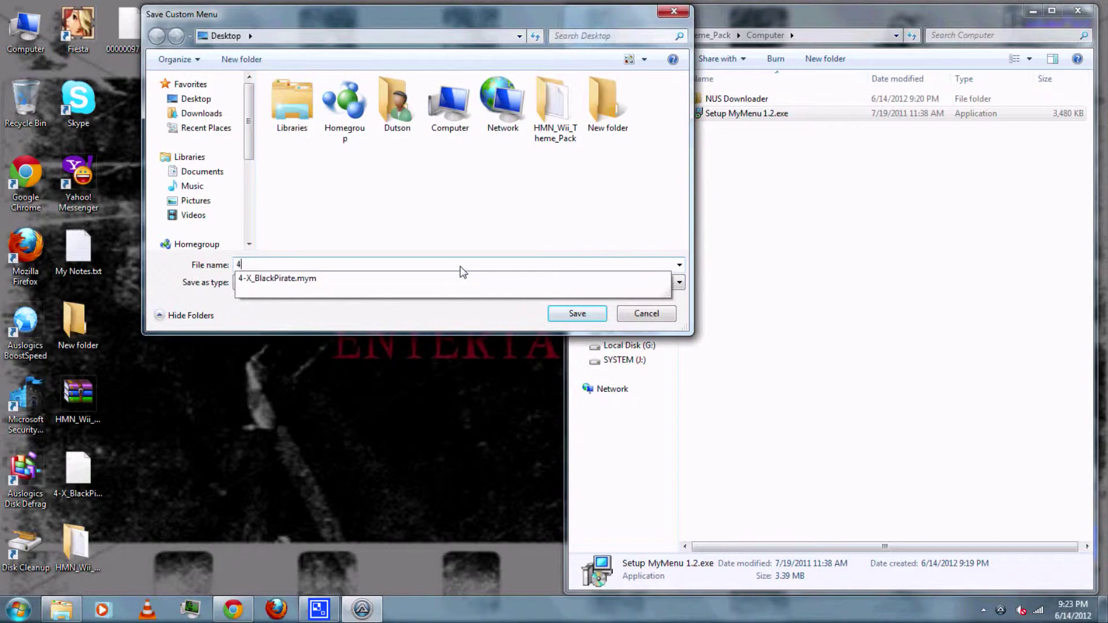
pyautogui.click(430, 277)
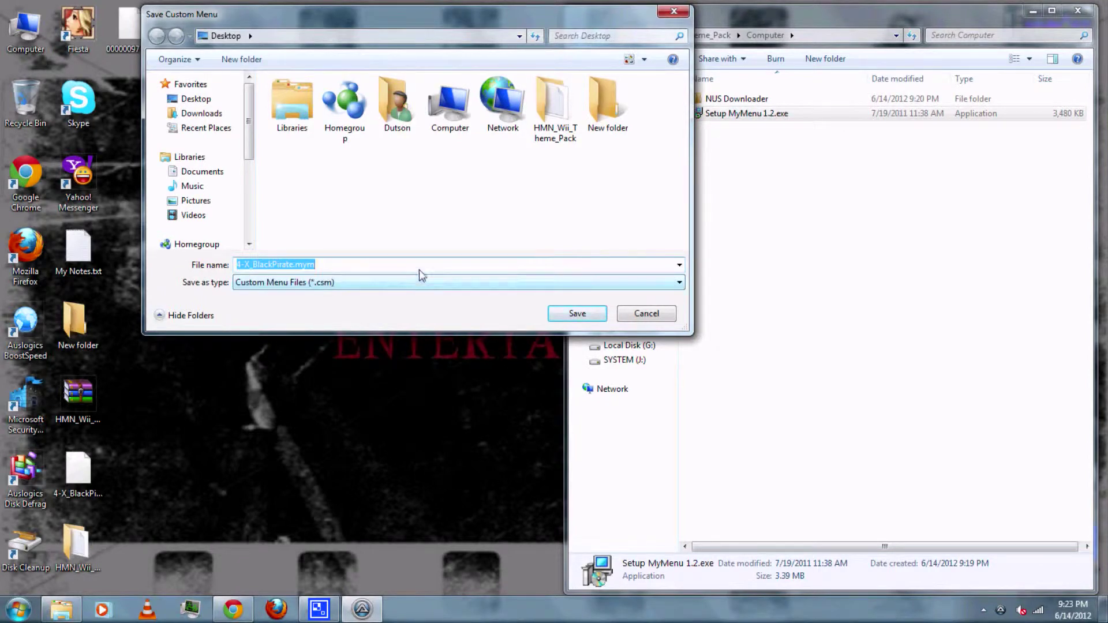
pyautogui.click(419, 269)
pyautogui.press('BackSpace')
pyautogui.press('BackSpace')
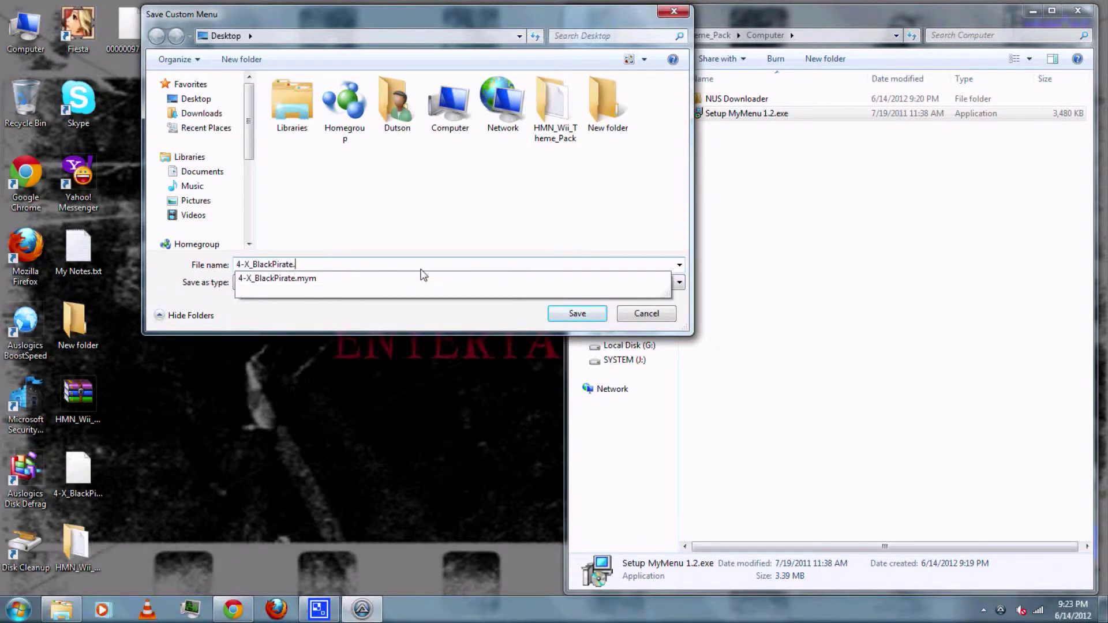
pyautogui.write('c')
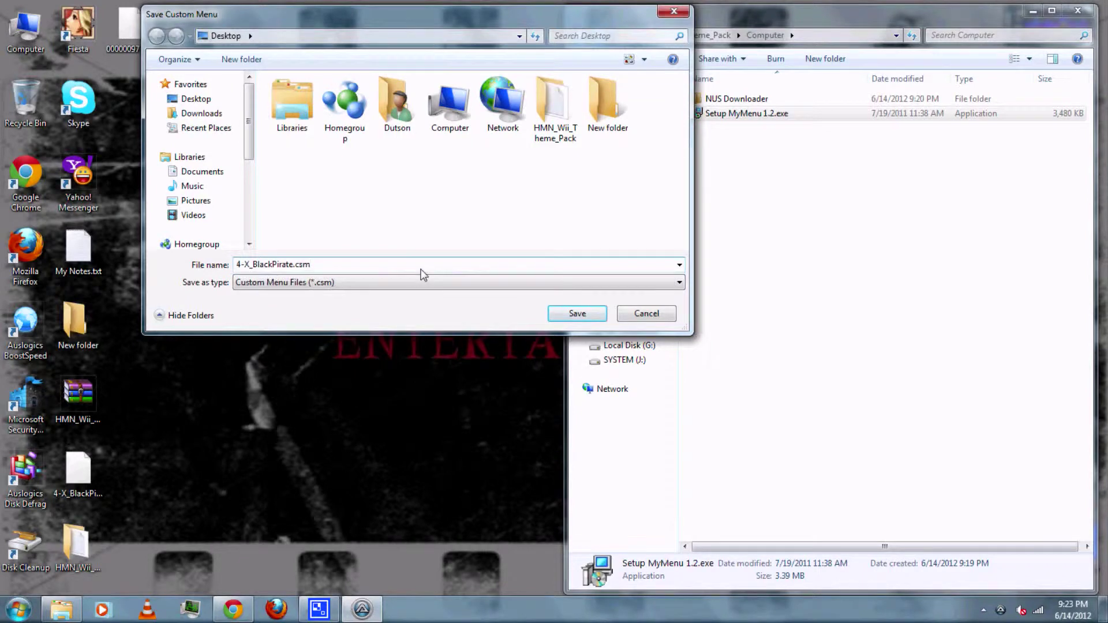
pyautogui.write('sm')
pyautogui.click(563, 314)
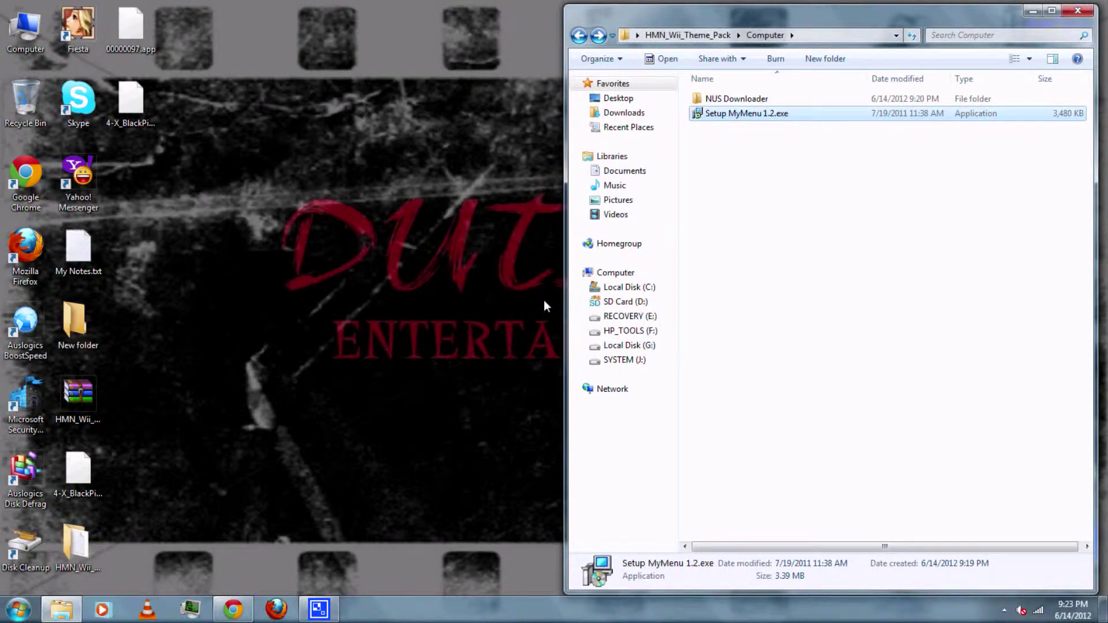
# Step: Move 00000097.app and 4-X_BlackPirate.csm from the desktop into the SD Card\Themes folder
pyautogui.click(688, 38)
pyautogui.click(751, 117)
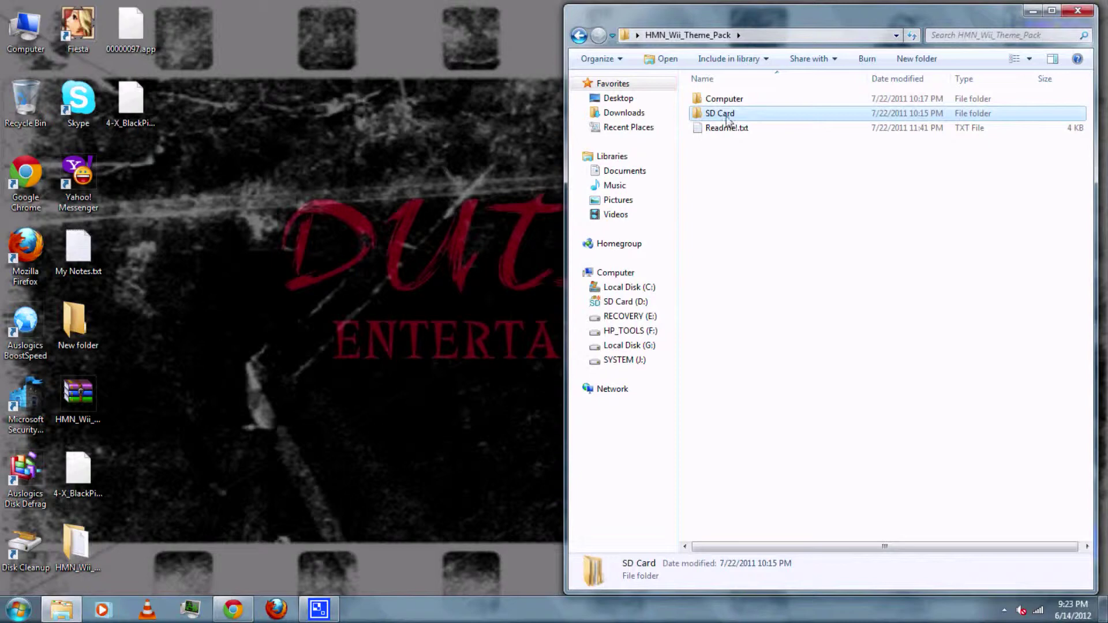
pyautogui.doubleClick(727, 118)
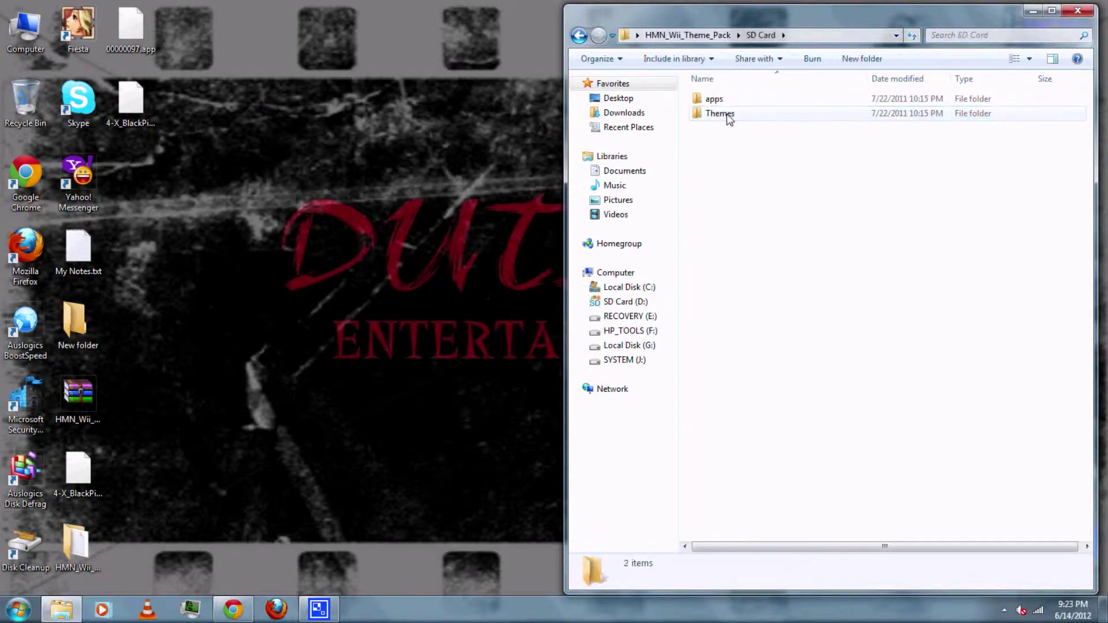
pyautogui.doubleClick(721, 114)
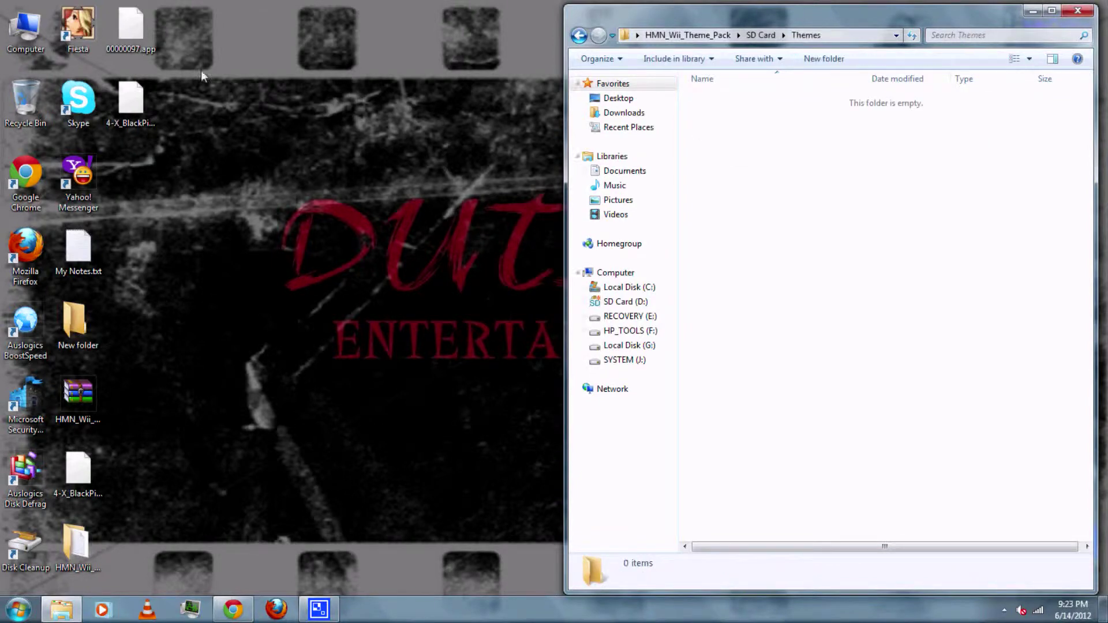
pyautogui.moveTo(144, 165); pyautogui.dragTo(834, 149)
pyautogui.click(827, 175)
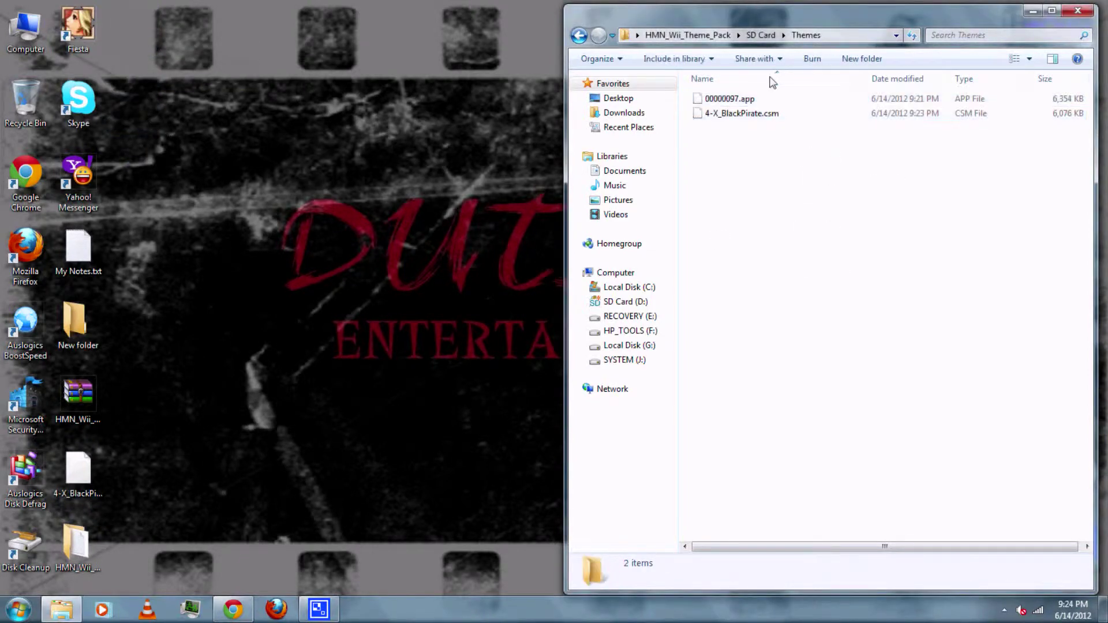
# Step: Back in the SD Card folder, select both the apps and Themes folders
pyautogui.click(761, 36)
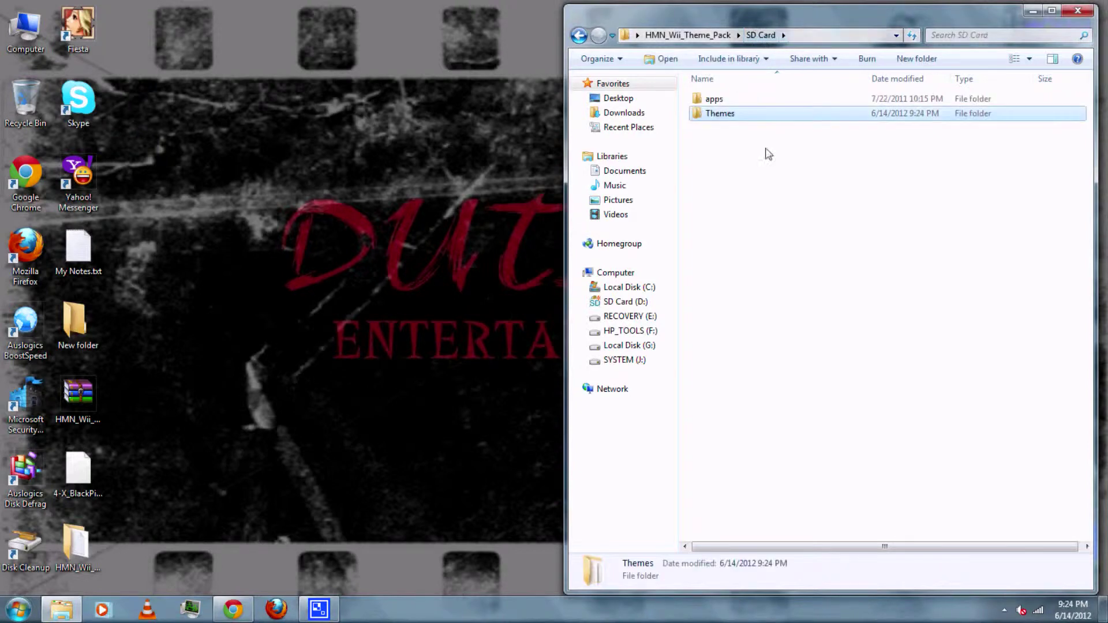
pyautogui.click(797, 148)
pyautogui.moveTo(758, 137); pyautogui.dragTo(716, 107)
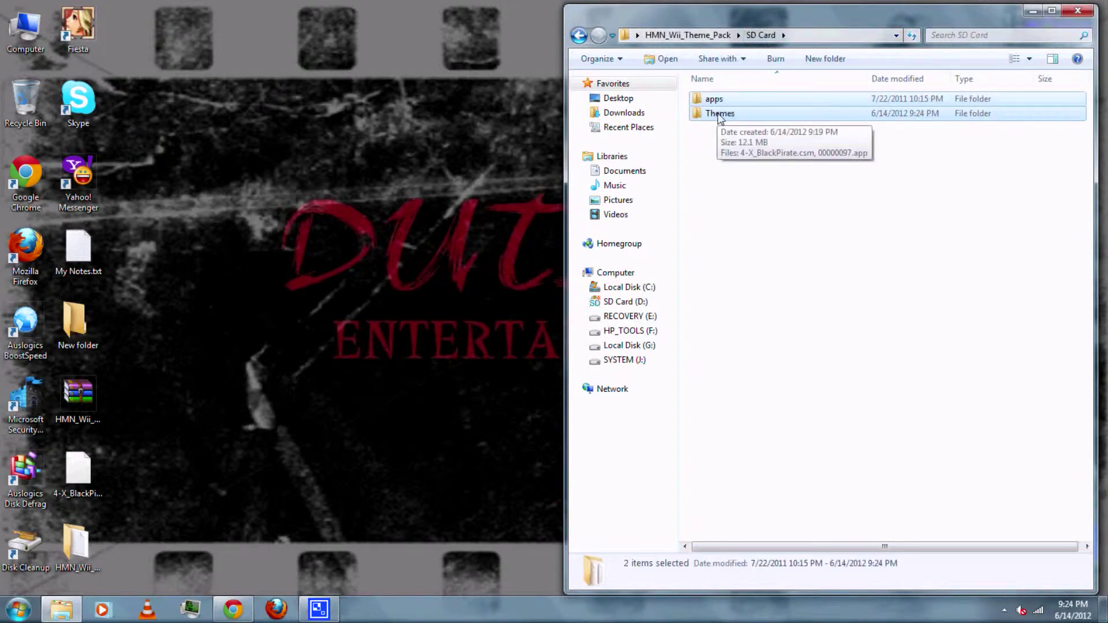
# Step: Copy apps and Themes onto SD Card (D:), merging folders and keeping existing files
pyautogui.doubleClick(15, 34)
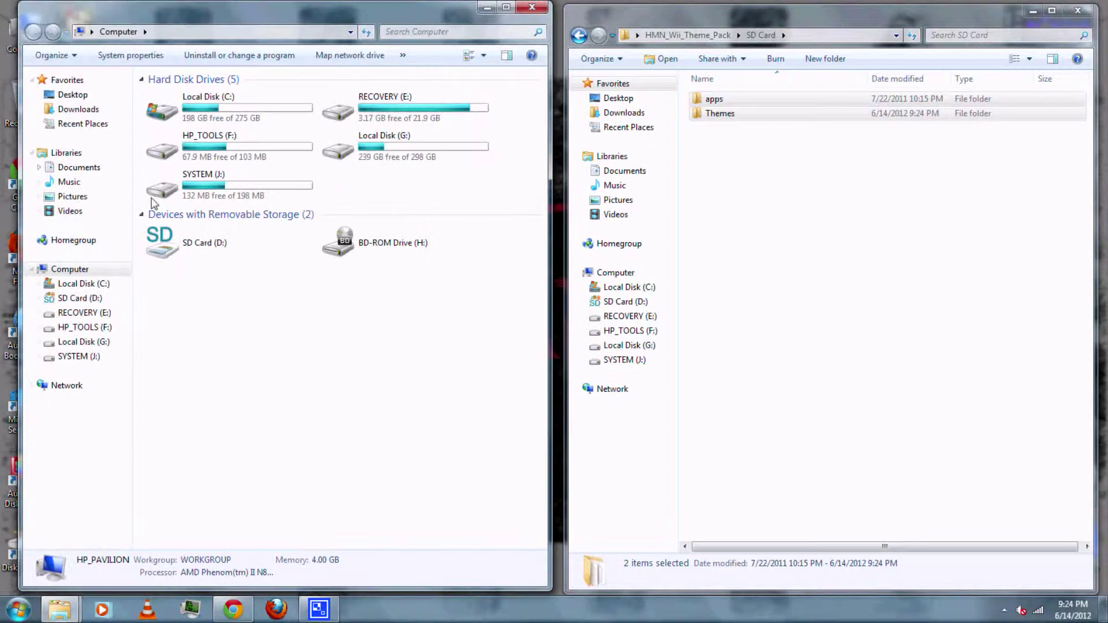
pyautogui.click(203, 241)
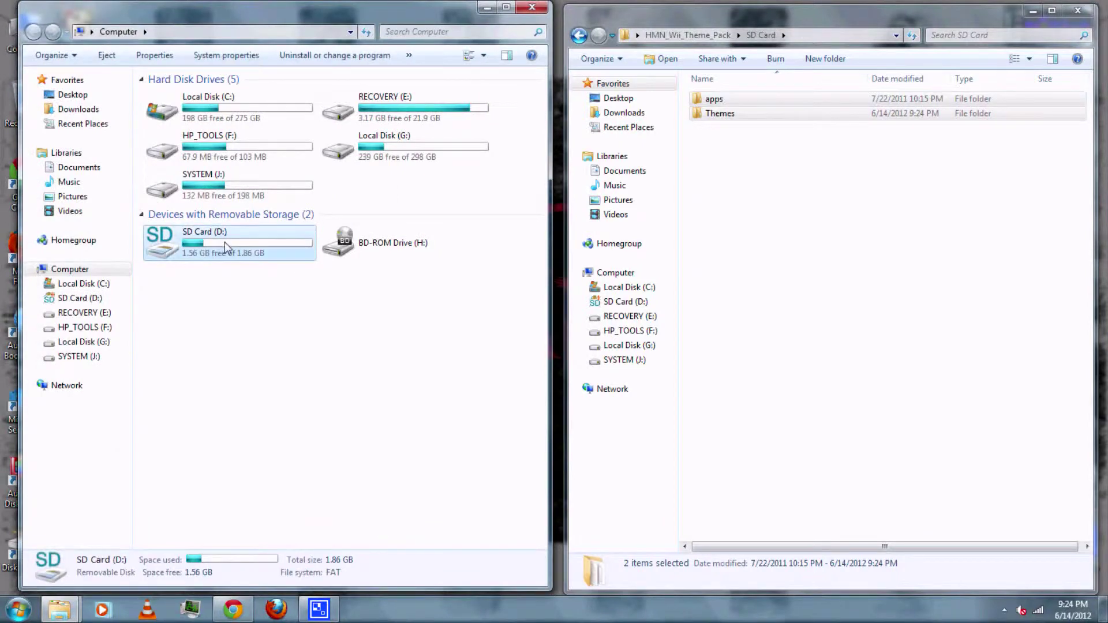
pyautogui.doubleClick(227, 247)
pyautogui.moveTo(719, 114); pyautogui.dragTo(293, 513)
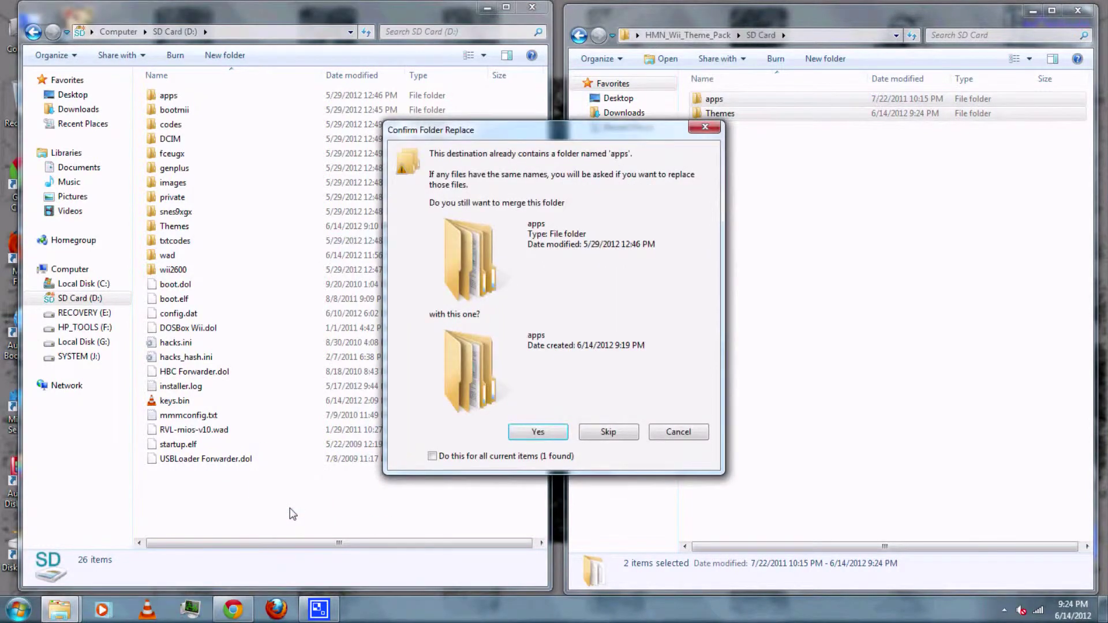
pyautogui.click(532, 434)
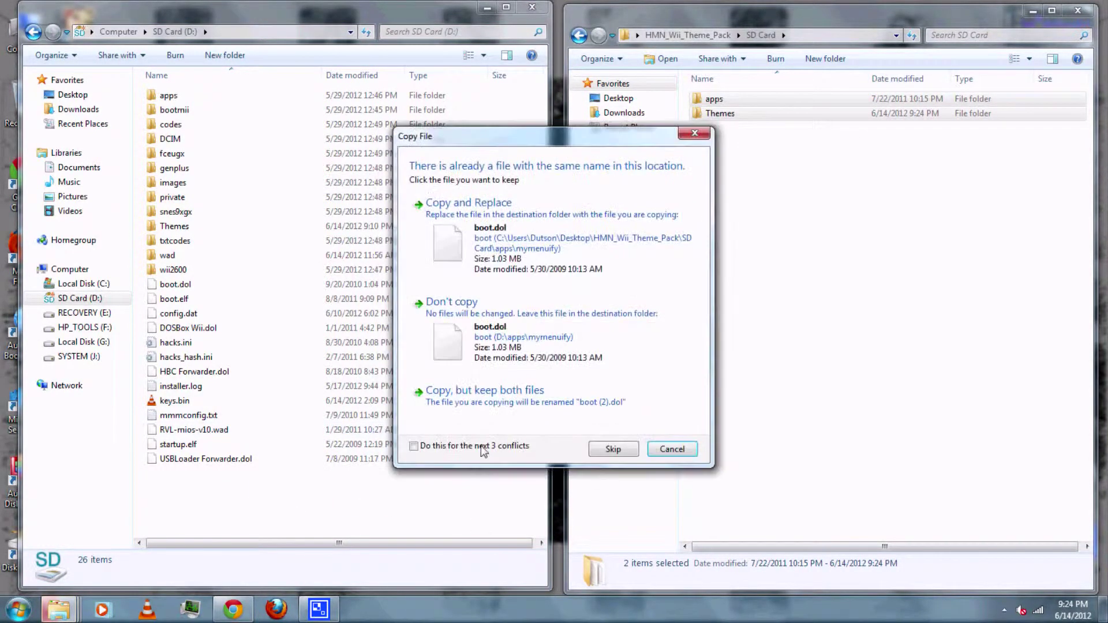
pyautogui.click(452, 323)
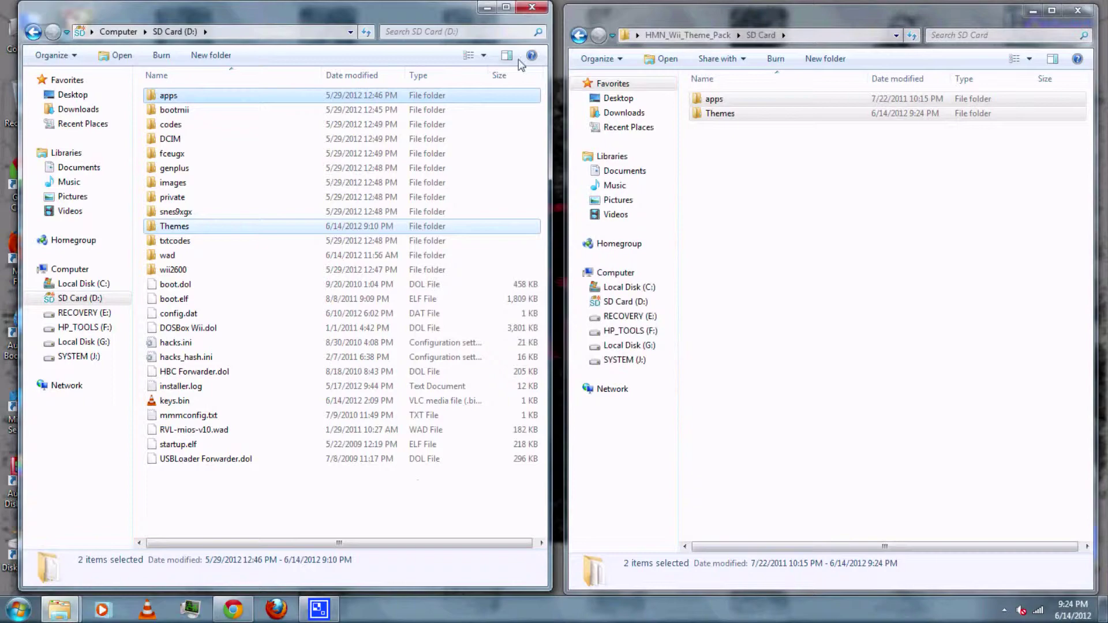
pyautogui.click(531, 7)
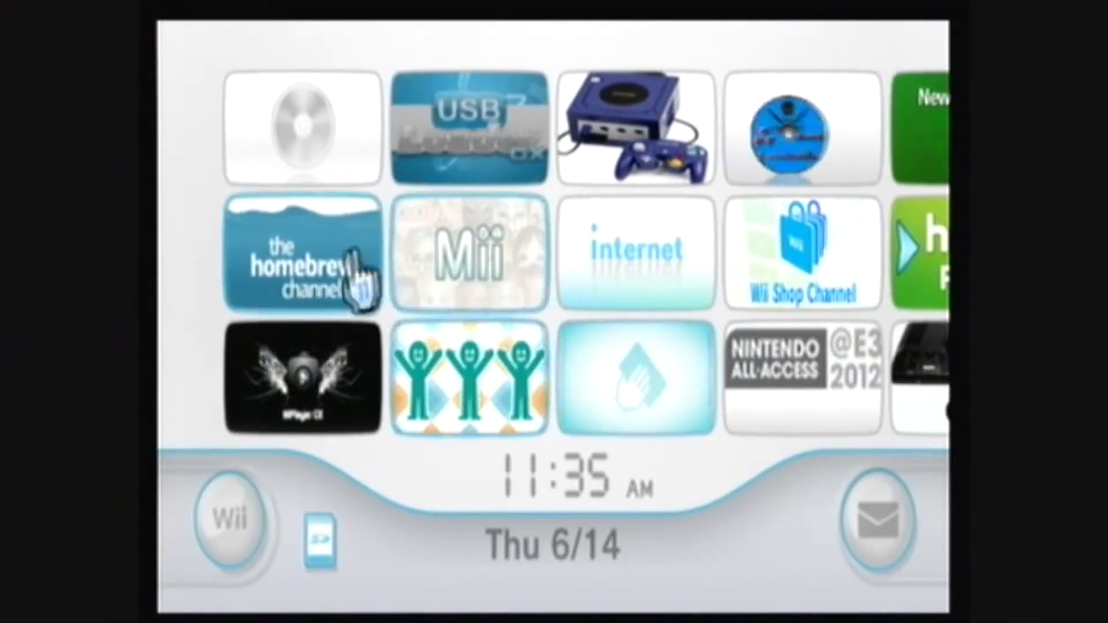
# Step: Start the Homebrew Channel from its Wii Menu tile
pyautogui.click(279, 268)
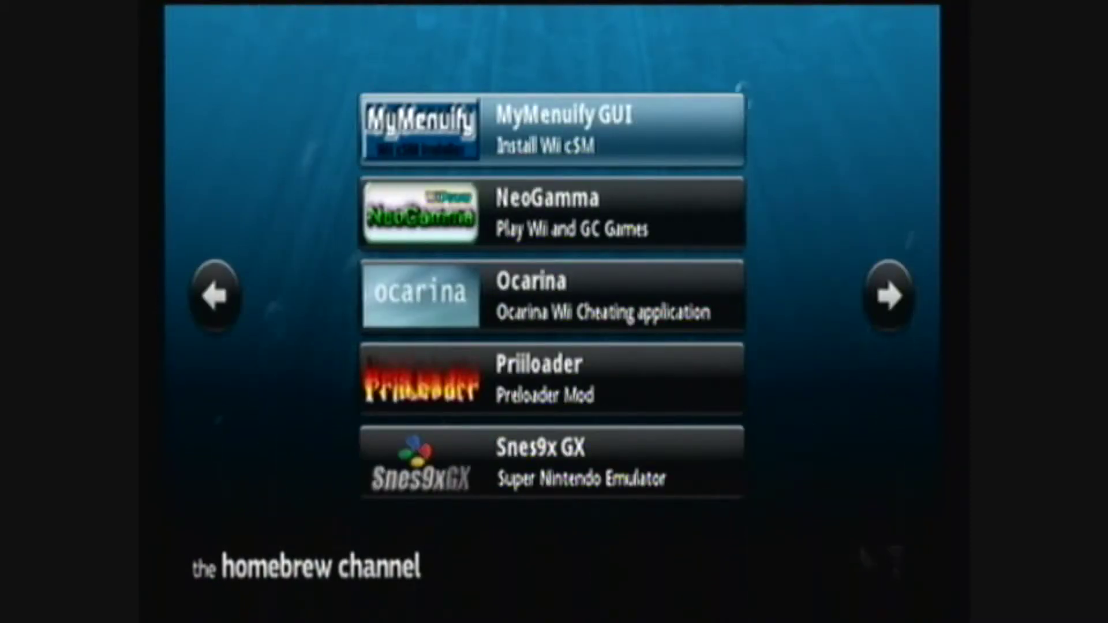
# Step: Load MyMenuify GUI from the Homebrew Channel
pyautogui.click(553, 130)
pyautogui.press('Left')
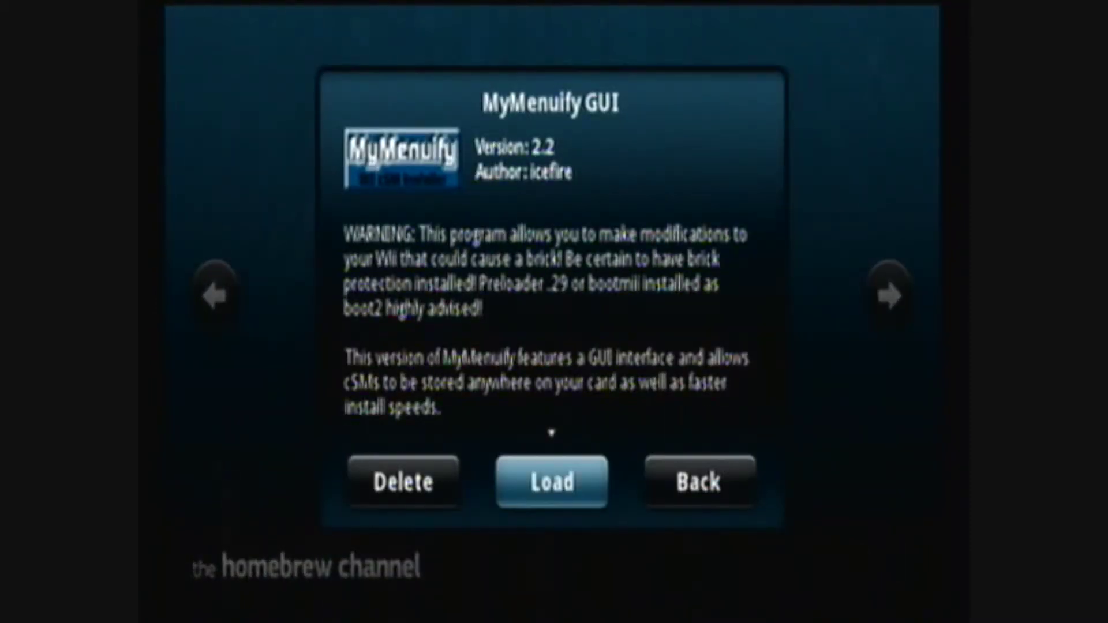
pyautogui.press('Return')
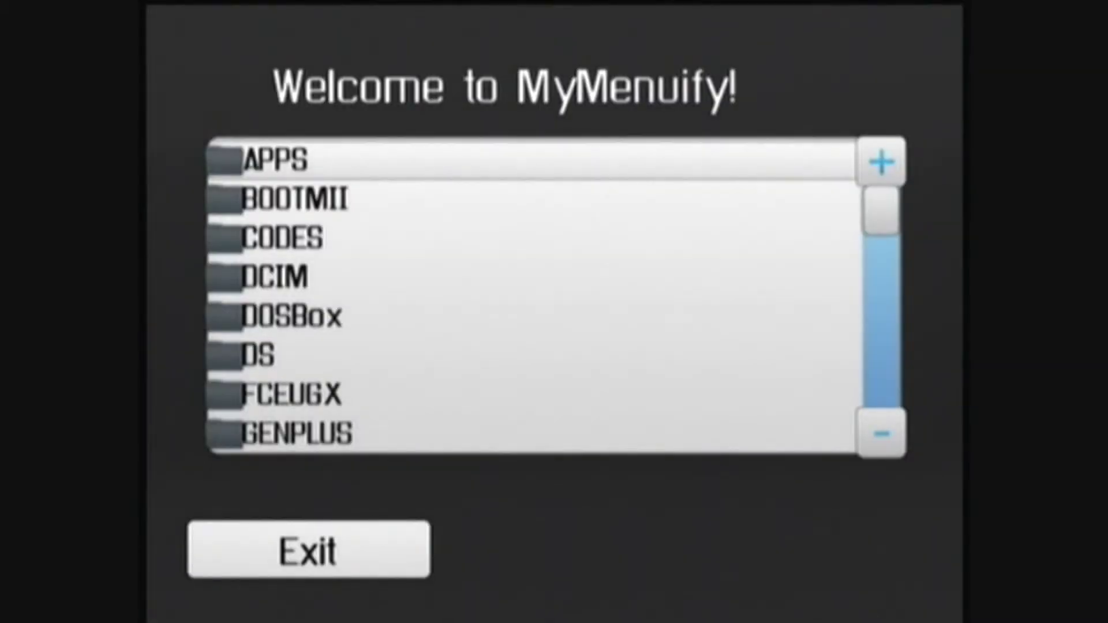
# Step: Install 4-X_BlackPirate.csm from the Themes folder and confirm Yes
pyautogui.press('Down')
pyautogui.press('Down')
pyautogui.press('Down')
pyautogui.press('Down')
pyautogui.press('Down')
pyautogui.press('Down')
pyautogui.press('Down')
pyautogui.press('Down')
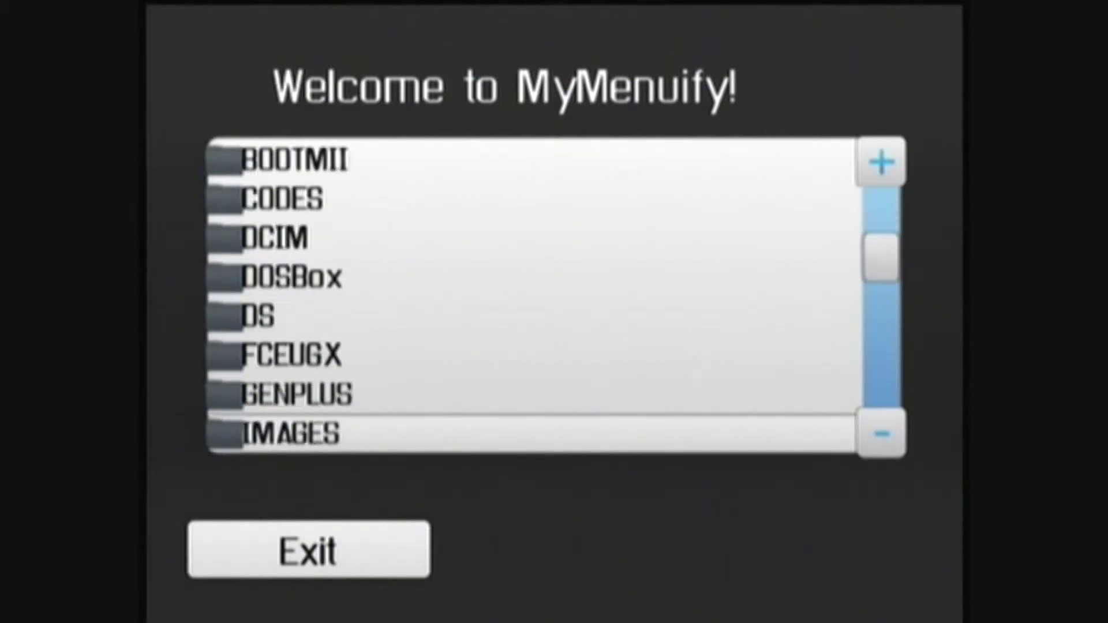
pyautogui.press('Down')
pyautogui.press('Down')
pyautogui.press('Down')
pyautogui.press('Down')
pyautogui.press('Up')
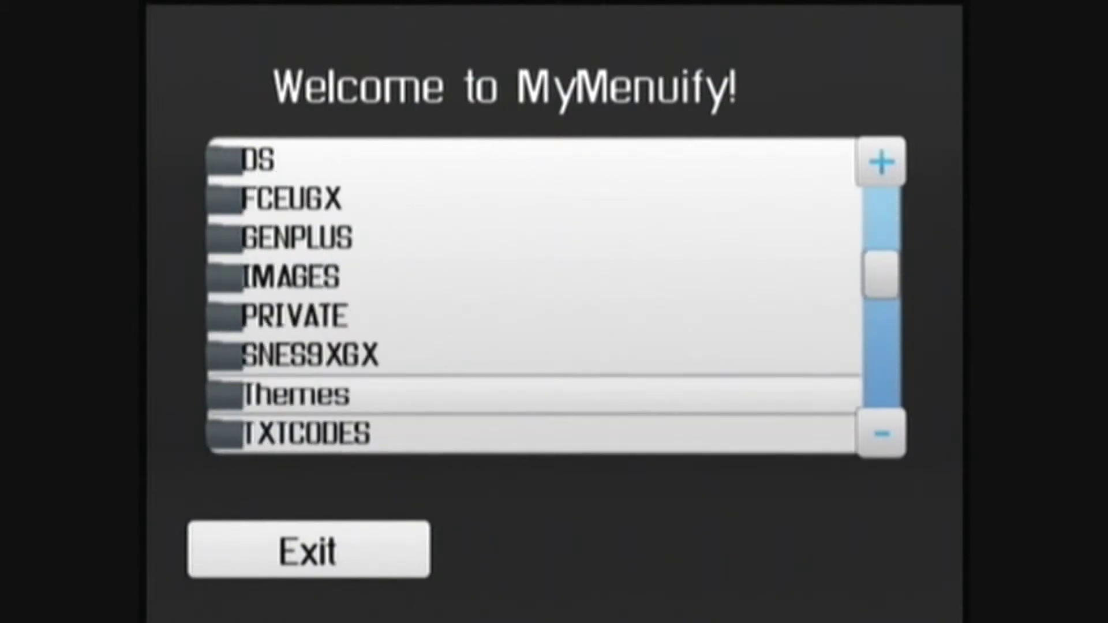
pyautogui.press('Return')
pyautogui.press('Down')
pyautogui.press('Down')
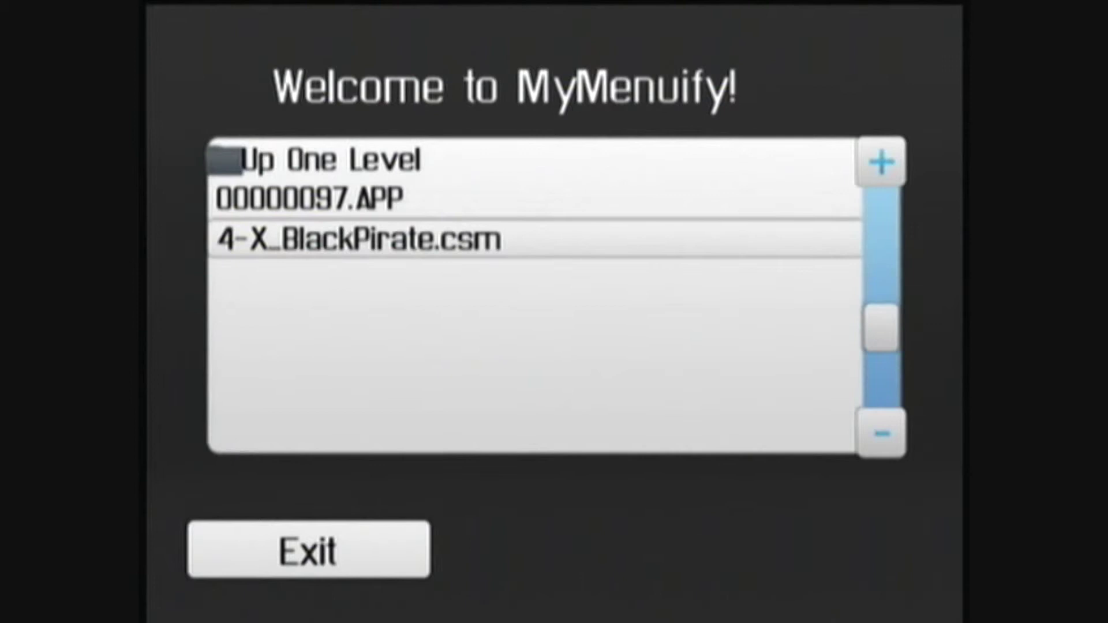
pyautogui.press('Return')
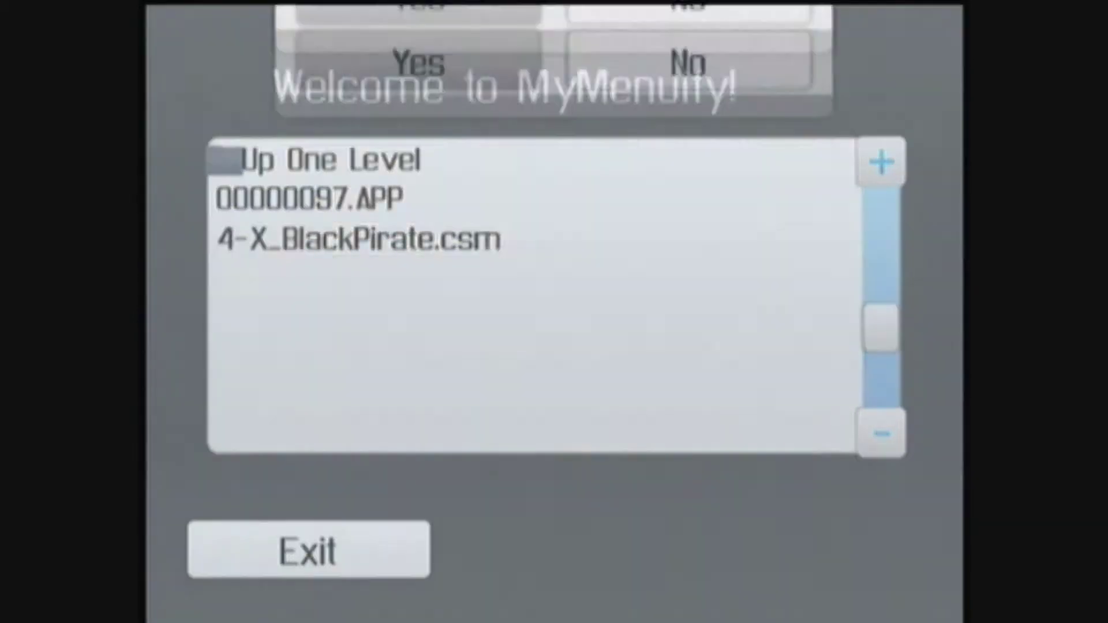
pyautogui.press('Return')
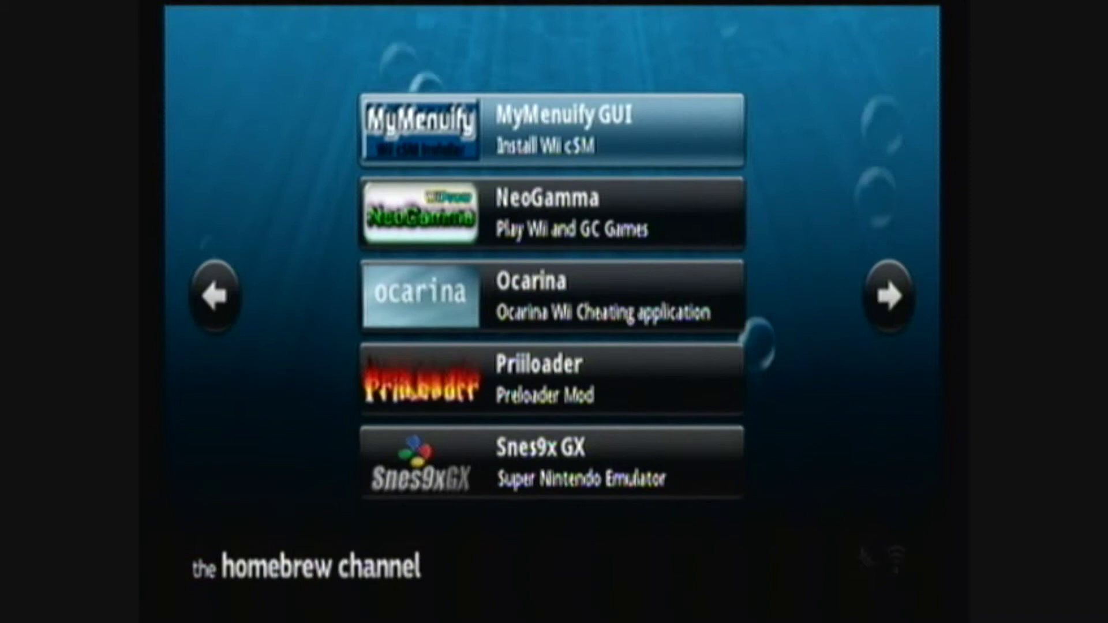
# Step: Exit to the Wii Menu and view the Black Pirate channel pages and Message Board
pyautogui.press('Return')
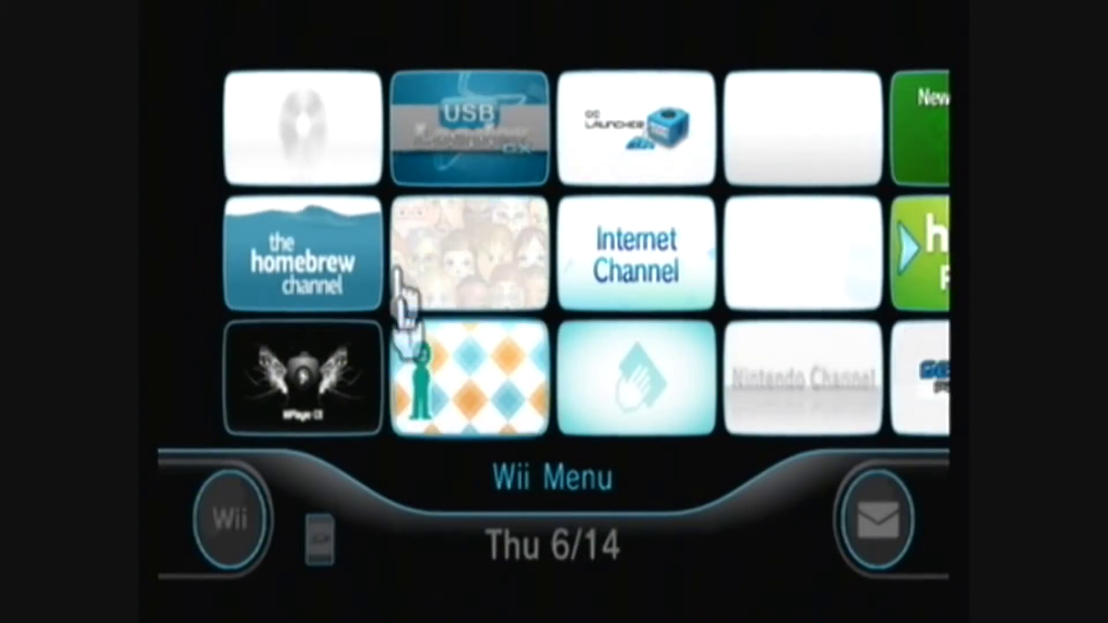
pyautogui.press('+')
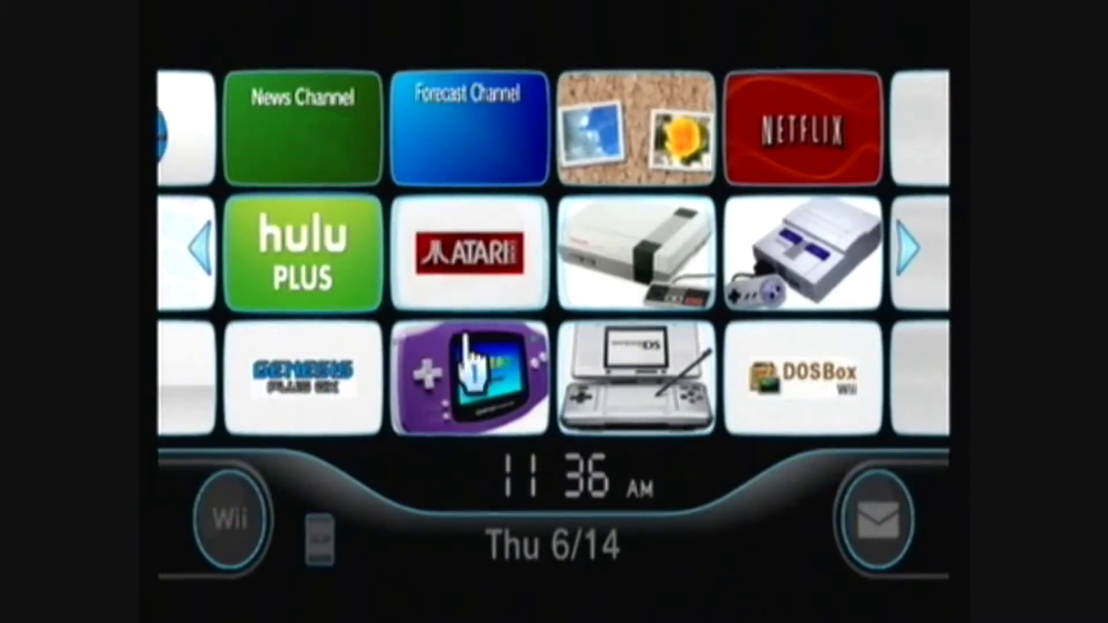
pyautogui.click(877, 528)
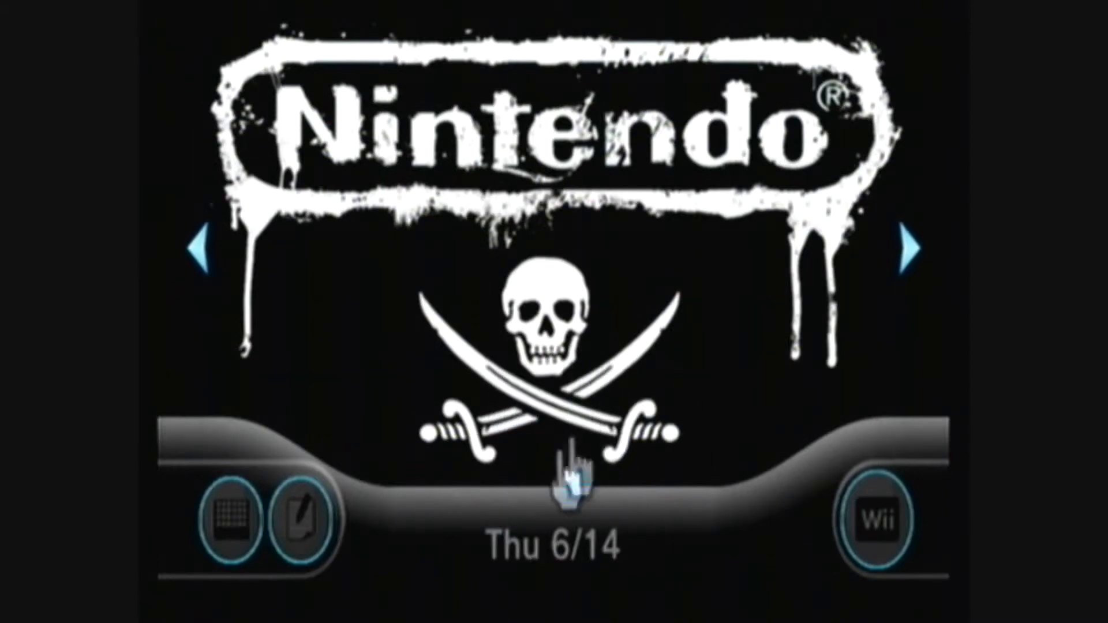
pyautogui.click(871, 520)
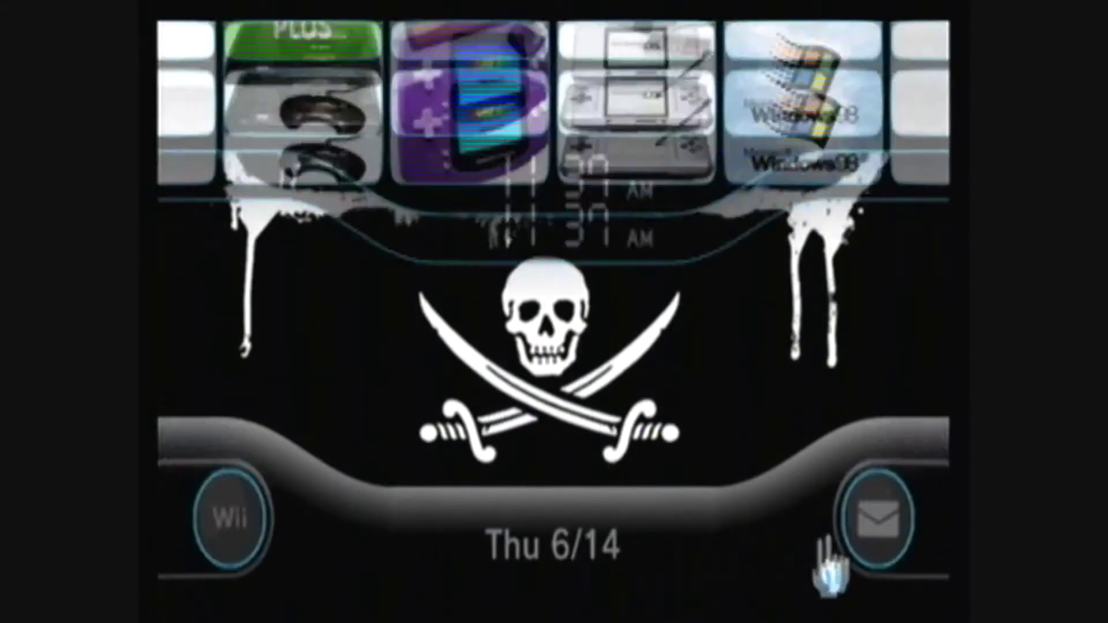
pyautogui.press('-')
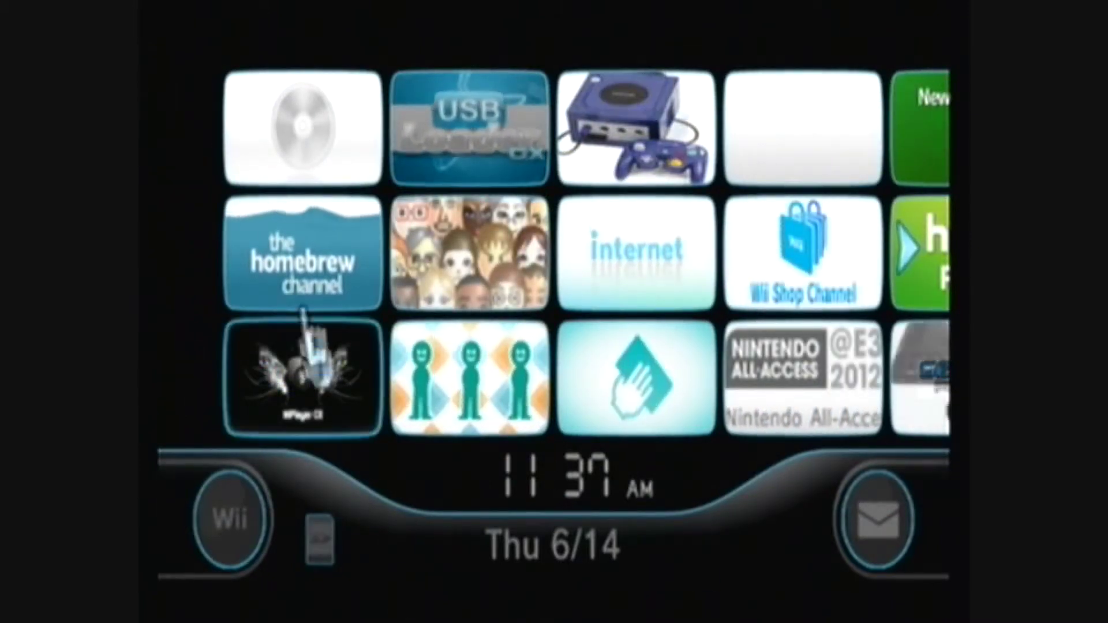
# Step: Open the Homebrew Channel and load MyMenuify GUI
pyautogui.click(287, 248)
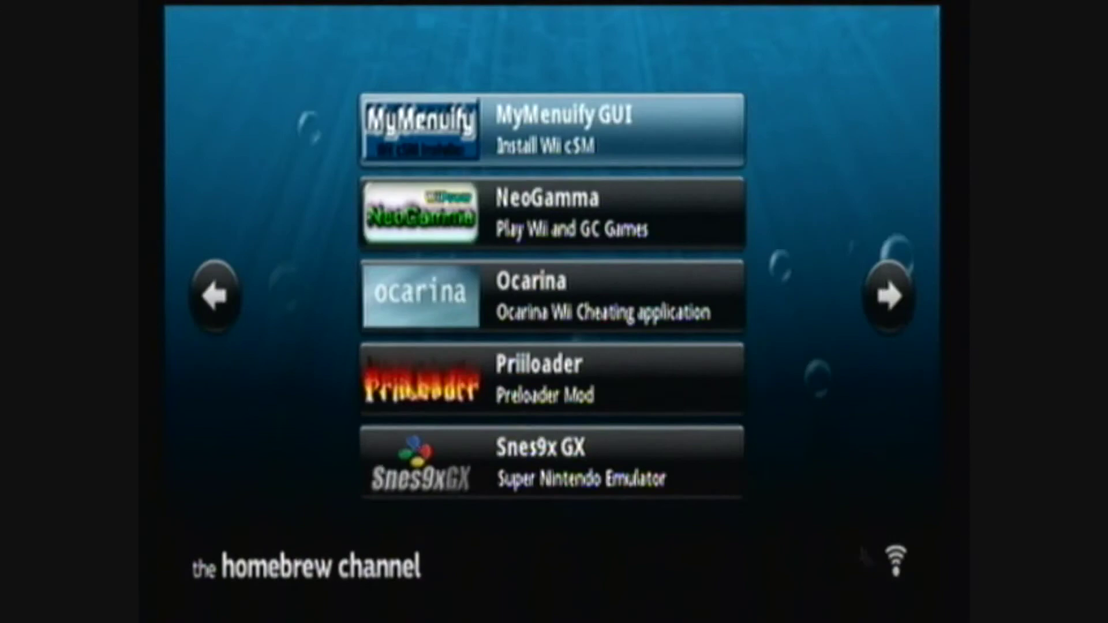
pyautogui.press('Return')
pyautogui.click(552, 482)
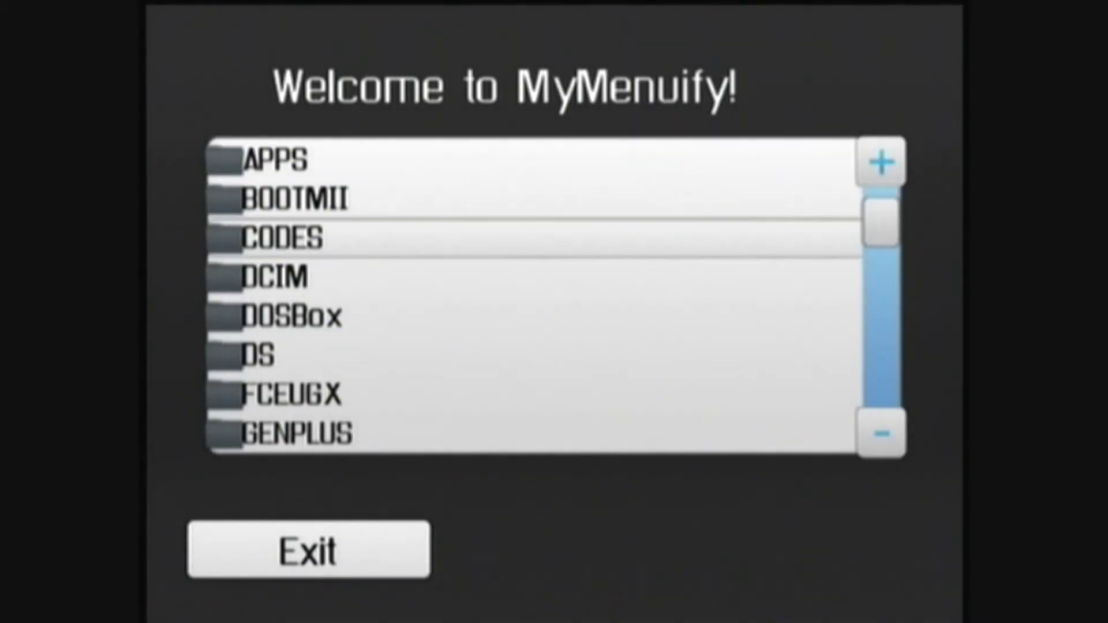
pyautogui.press('Down')
pyautogui.press('Down')
pyautogui.press('Down')
pyautogui.press('Down')
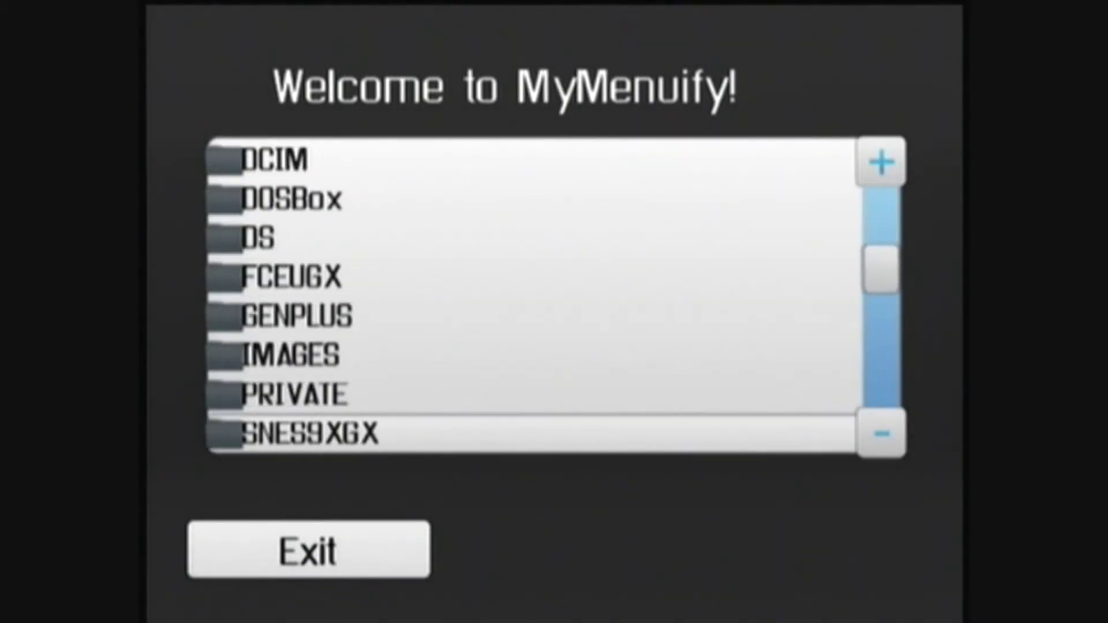
# Step: Install 00000097.APP from the Themes folder and confirm Yes
pyautogui.press('Return')
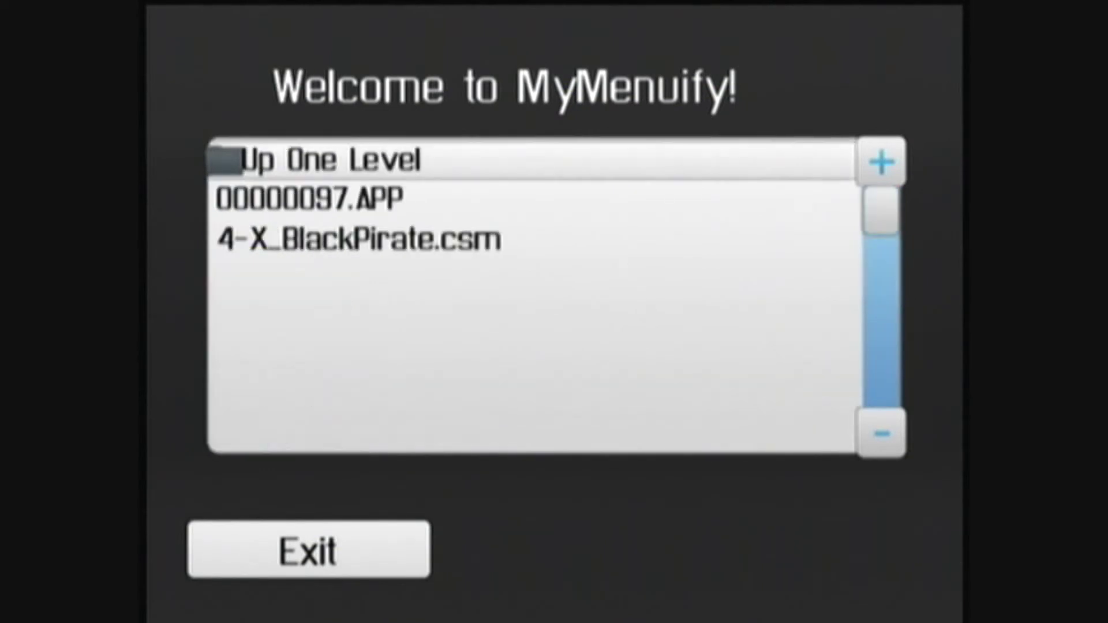
pyautogui.press('Down')
pyautogui.press('Return')
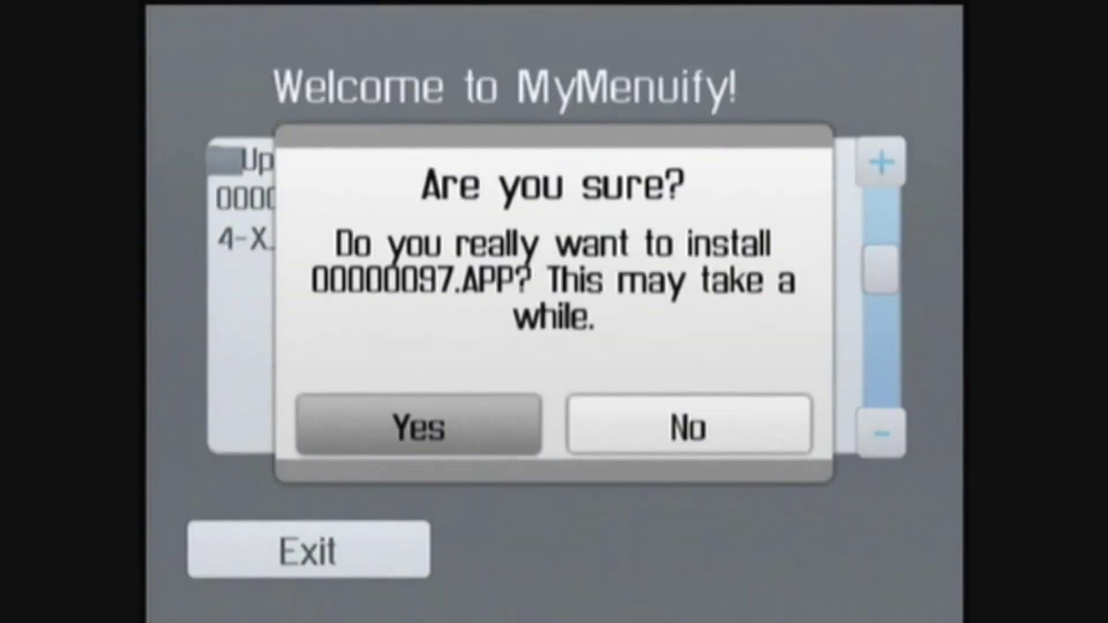
pyautogui.press('Return')
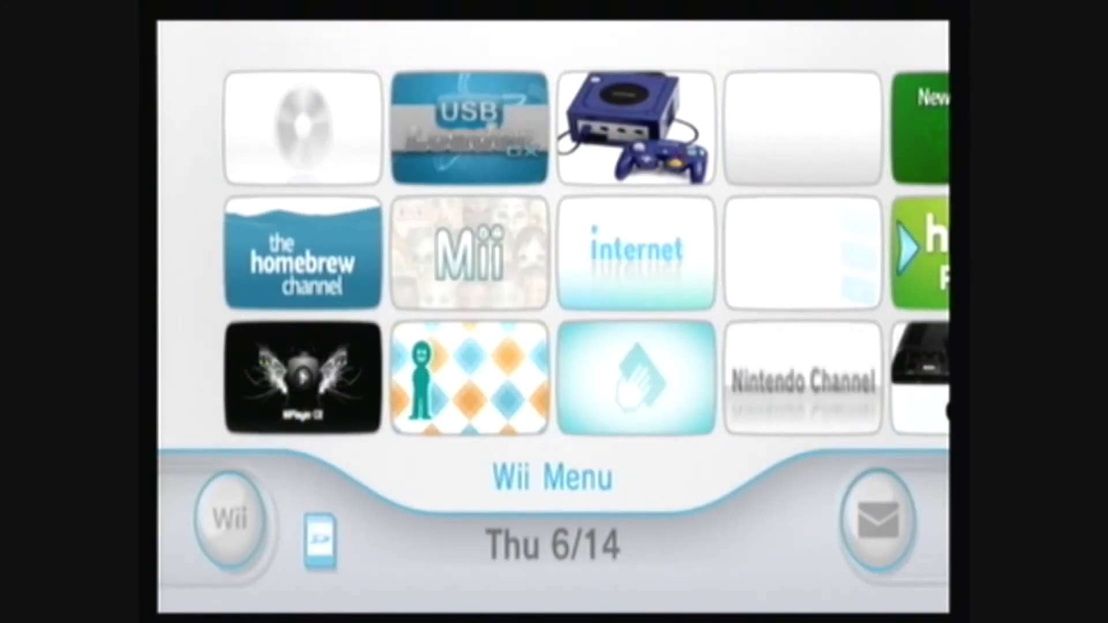
# Step: Flip between the white channel pages, then open the Message Board and move to the next day
pyautogui.press('Right')
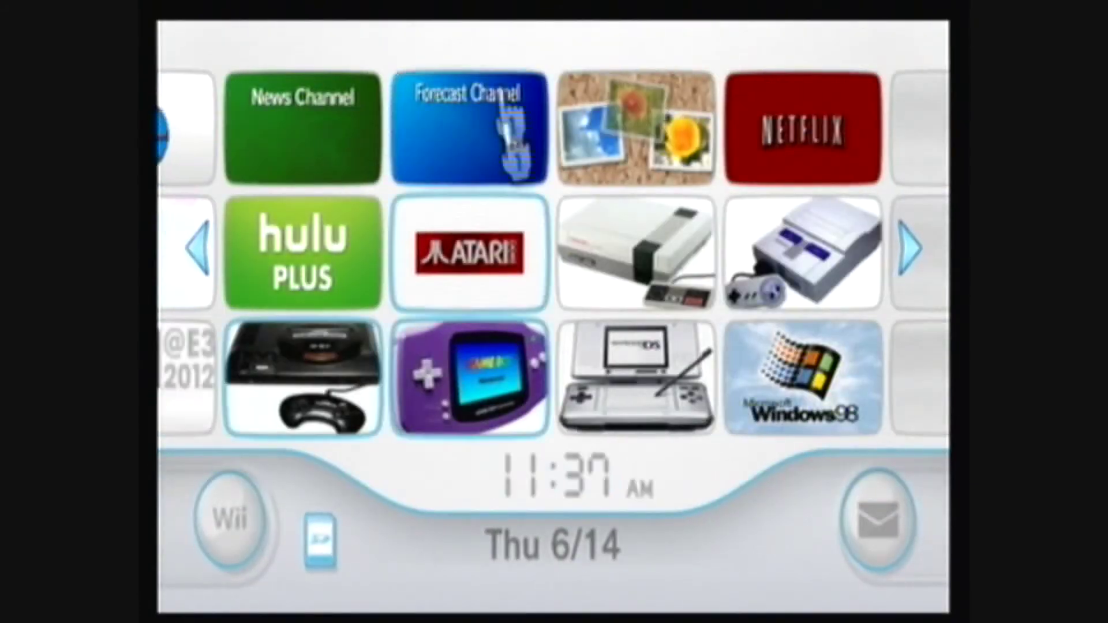
pyautogui.press('Left')
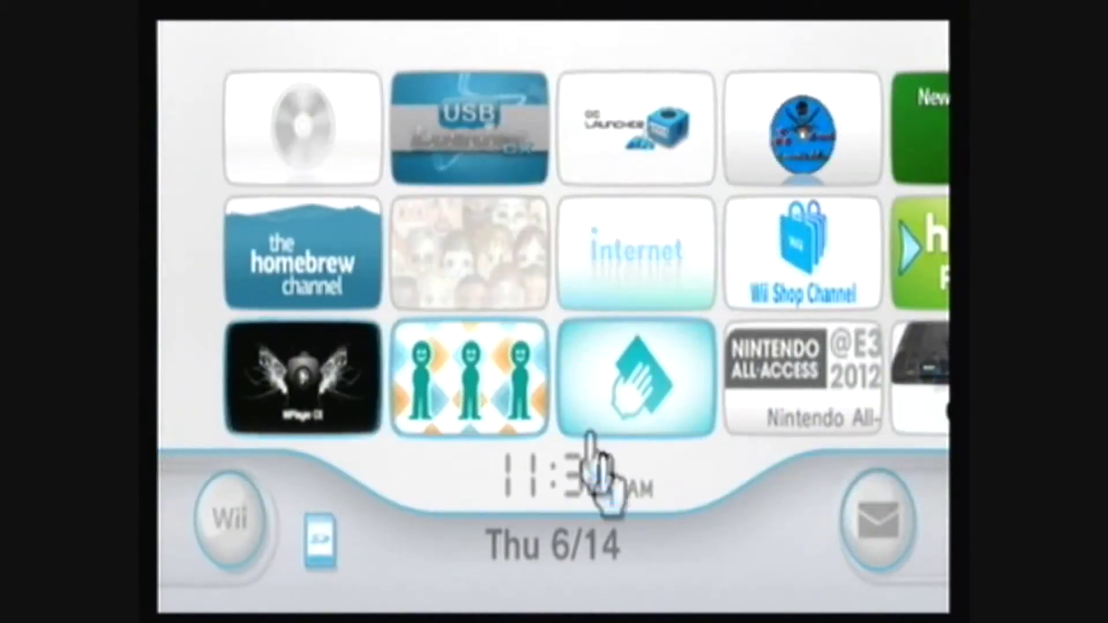
pyautogui.click(882, 555)
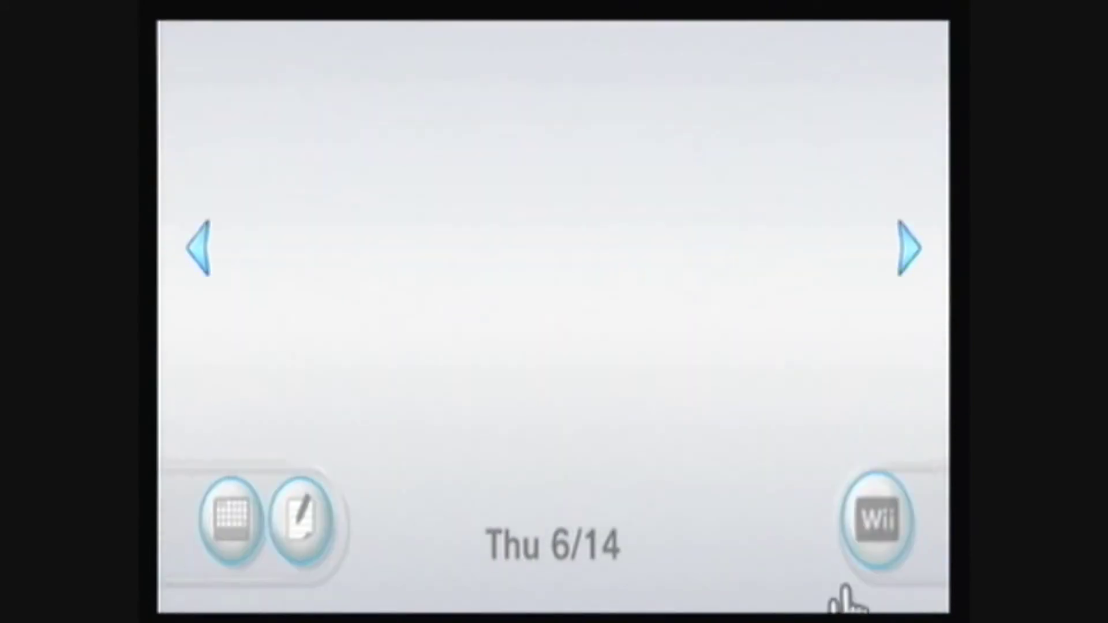
pyautogui.press('Right')
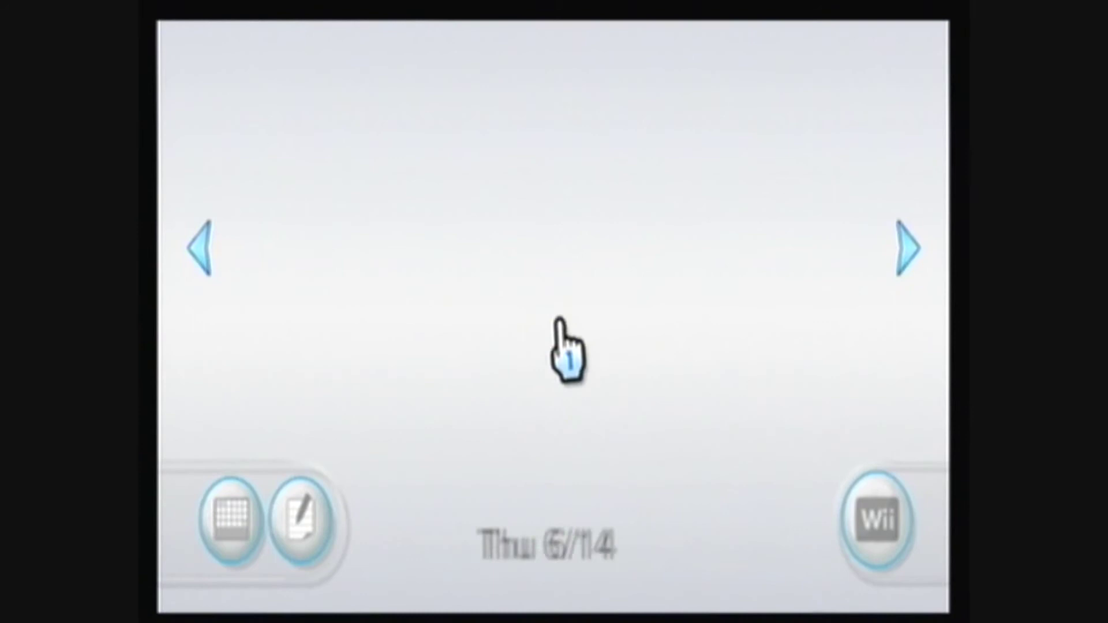